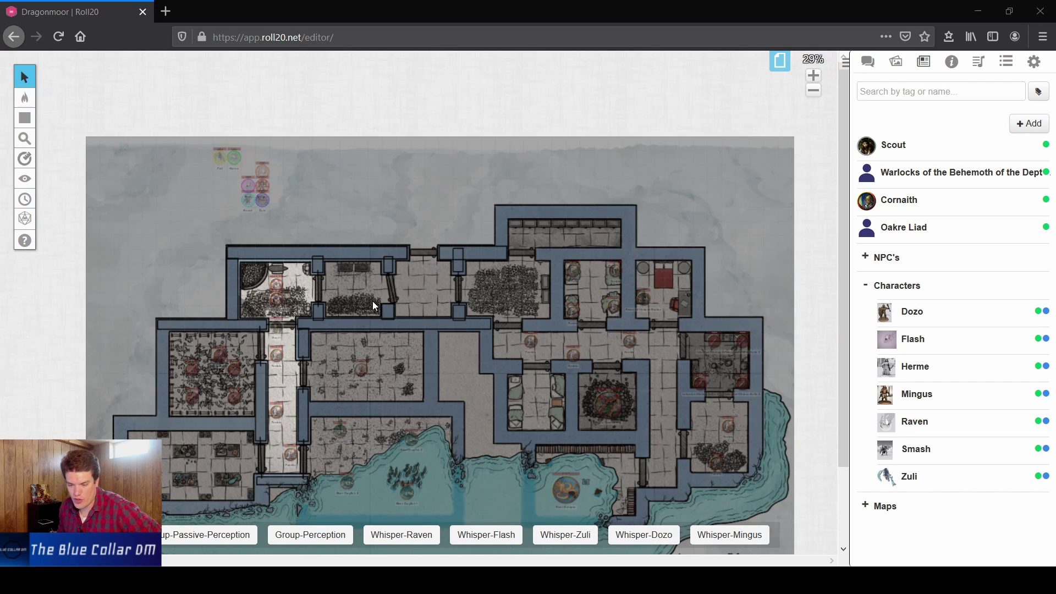
Step: On the Objects & Tokens layer, move the party token via the eastern room into the north-centre room
mouse_move(33, 105)
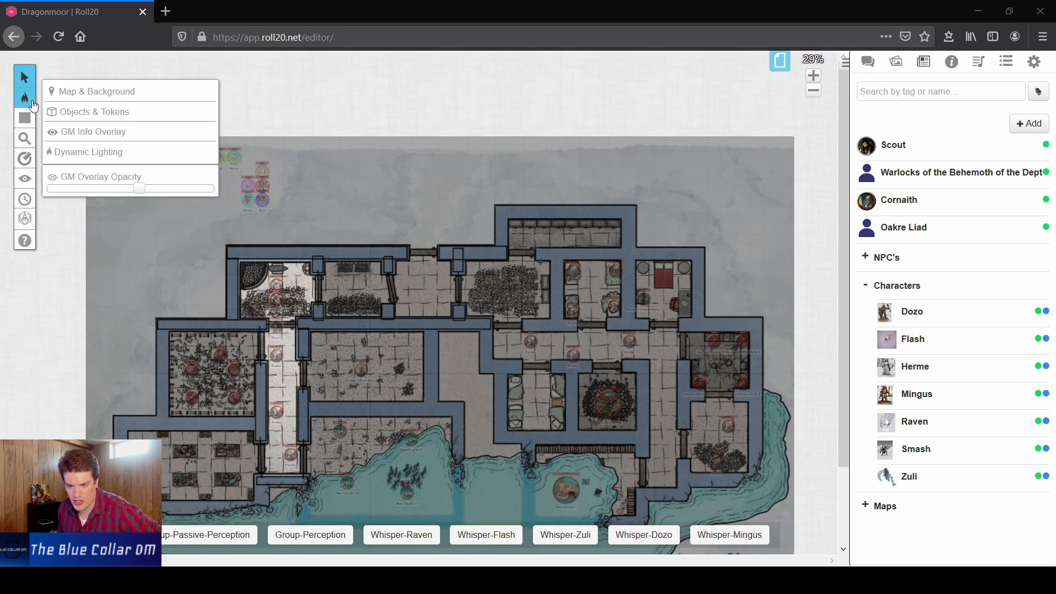
left_click(97, 112)
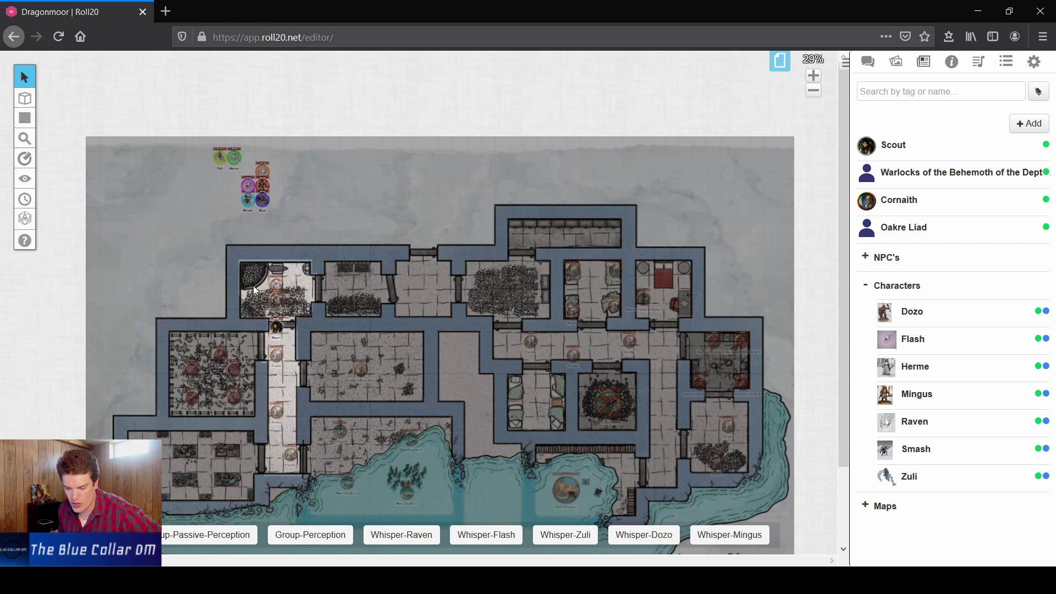
left_click_drag(276, 328, 587, 304)
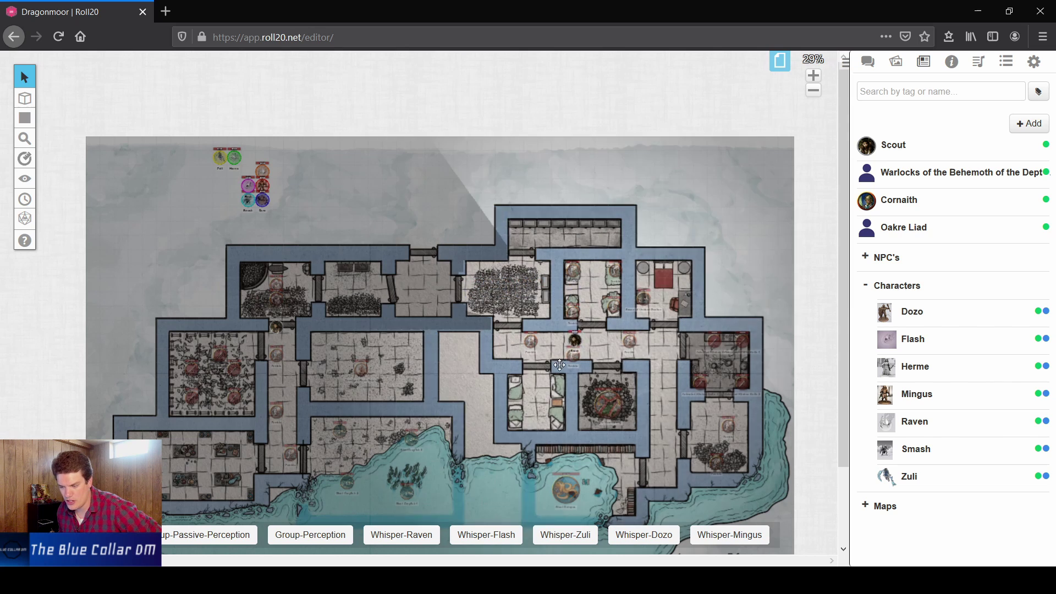
left_click_drag(532, 352, 424, 285)
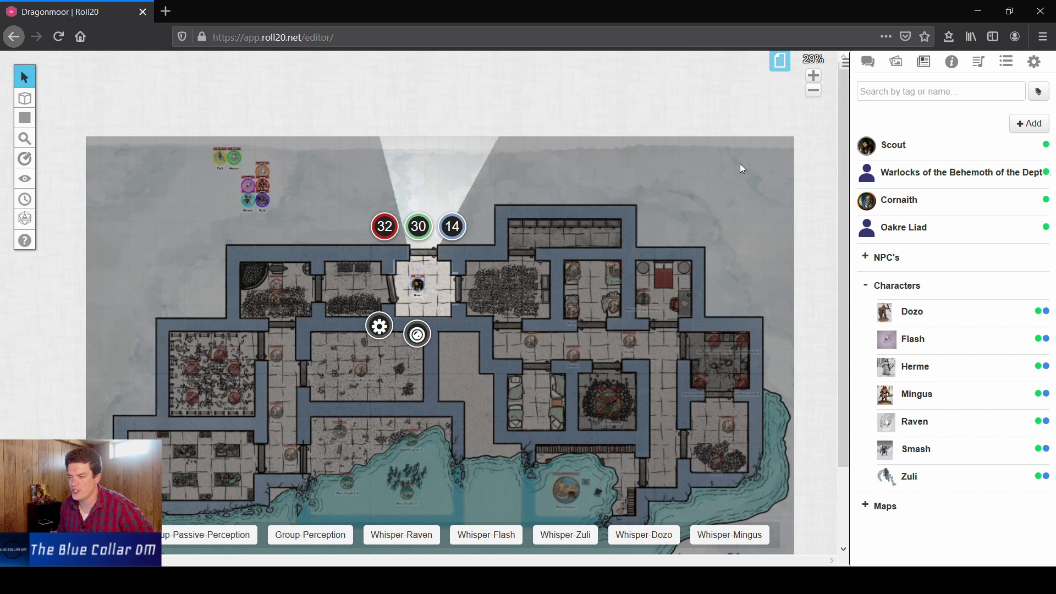
Step: Switch to the blank Untitled page and place the Scout character on it from the Journal
left_click(780, 61)
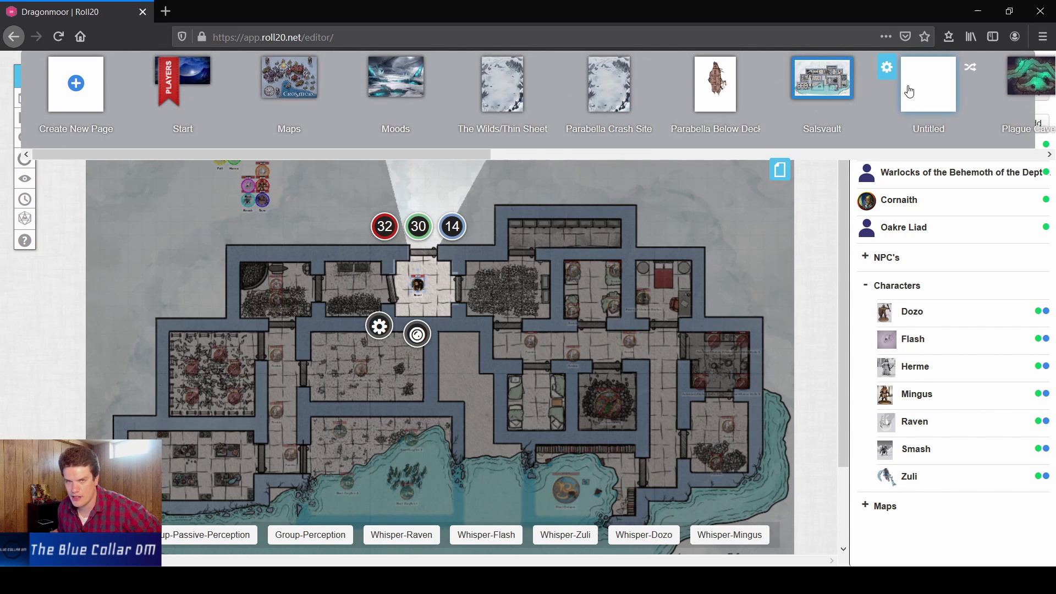
left_click(909, 92)
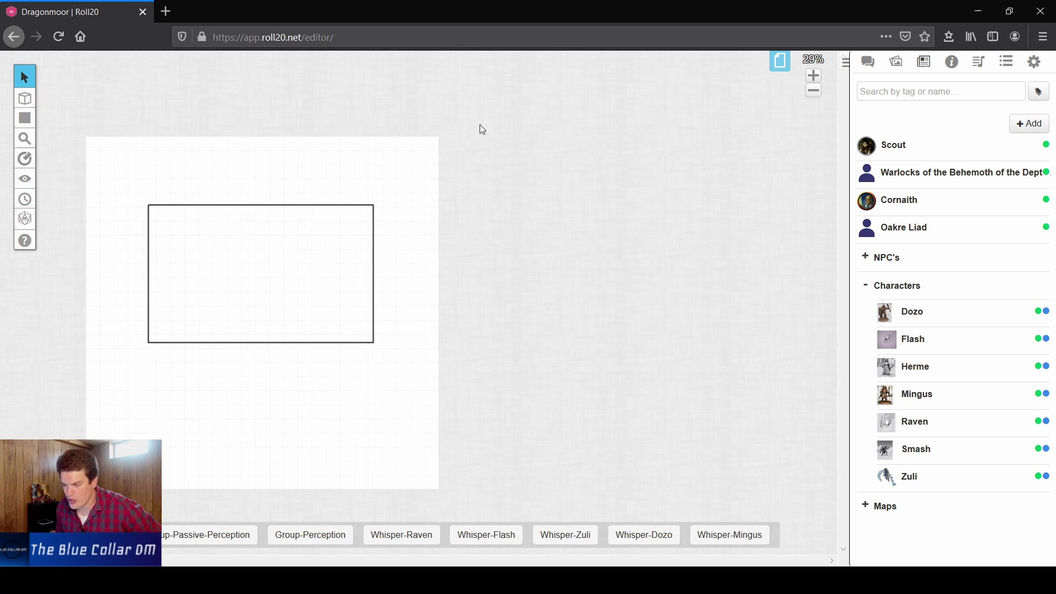
left_click_drag(886, 144, 277, 161)
Step: Turn Dynamic Lighting on in the Untitled page's settings
left_click(780, 60)
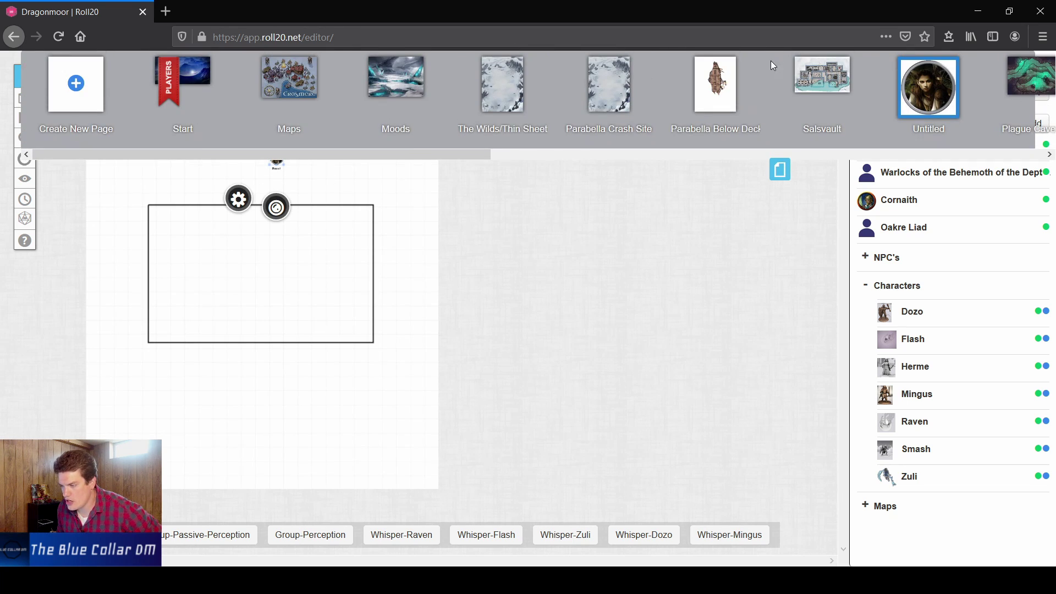
left_click(887, 69)
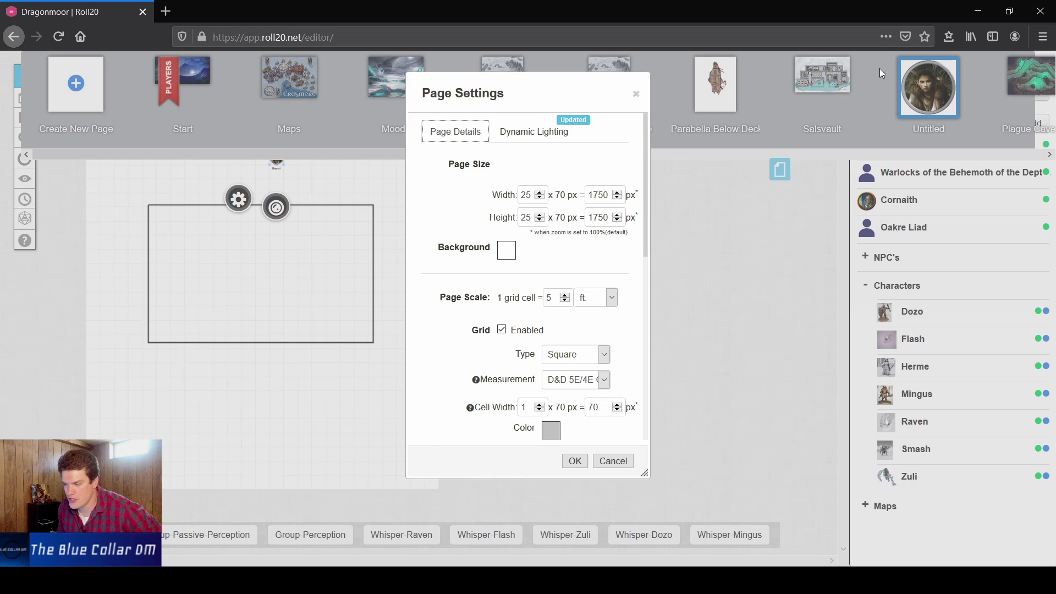
left_click(559, 132)
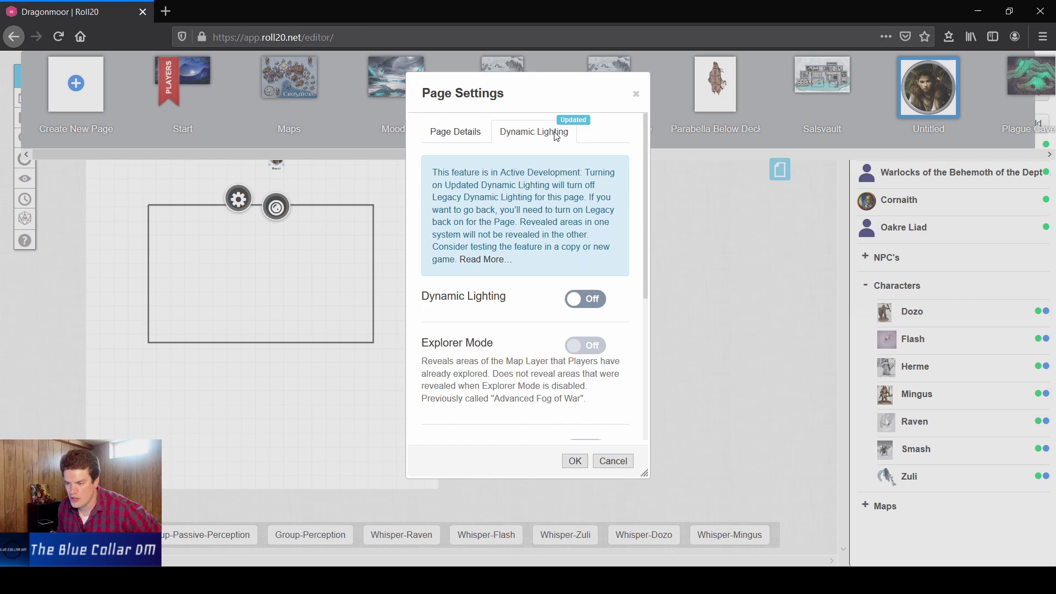
left_click(583, 308)
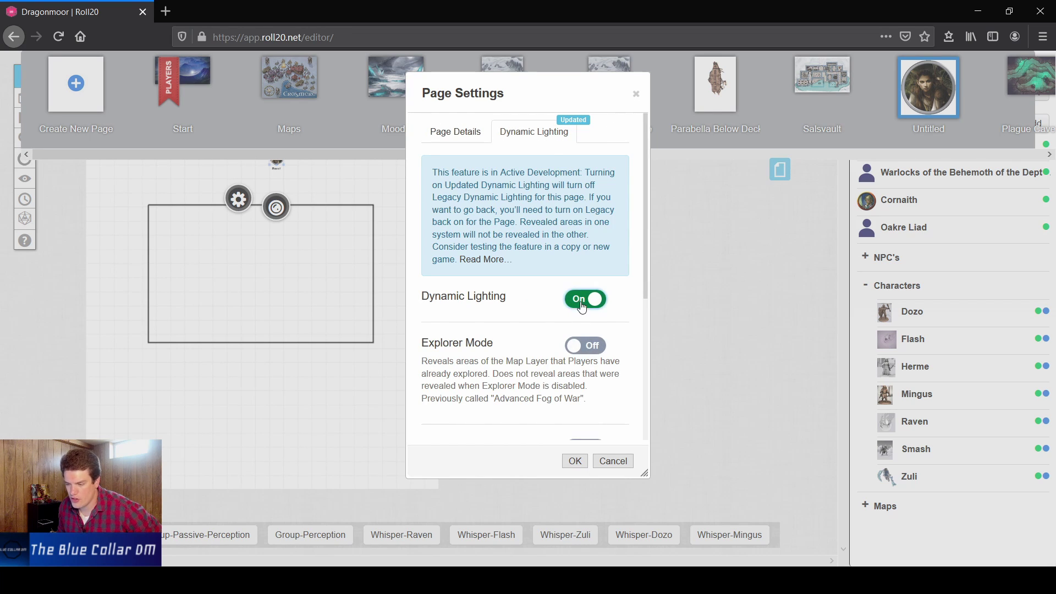
left_click(575, 461)
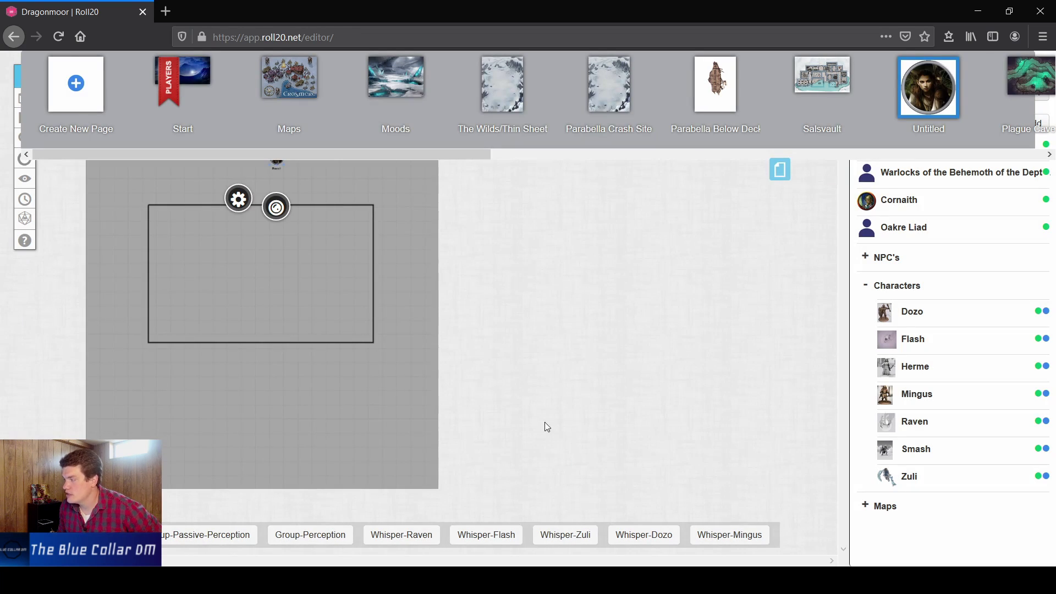
left_click(780, 169)
left_click(248, 113)
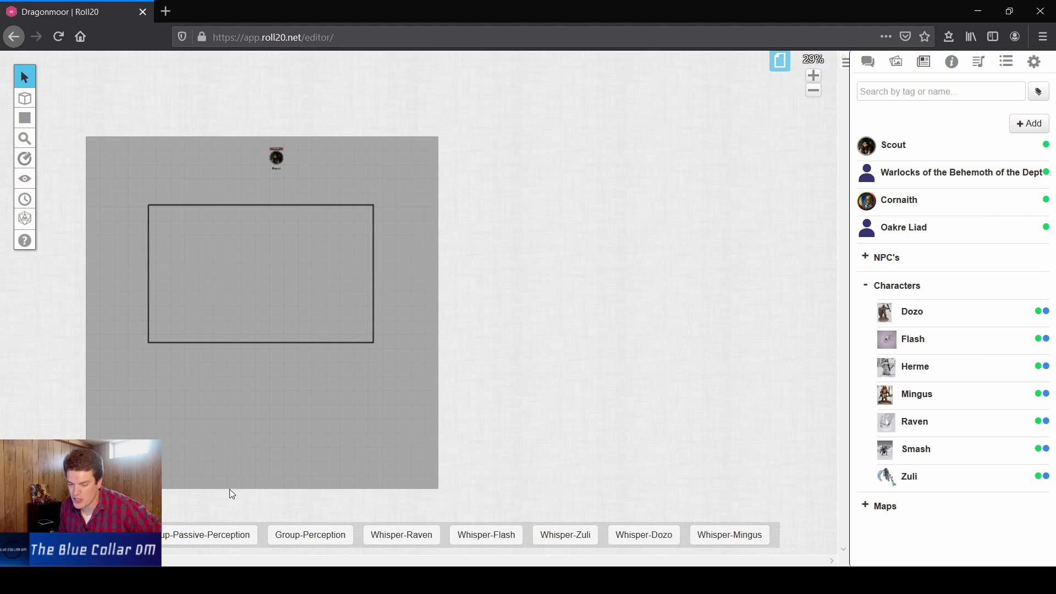
Step: Open the Scout token's settings and turn on Vision under Dynamic Lighting
scroll(323, 155, "up", 2)
scroll(678, 281, "down", 3)
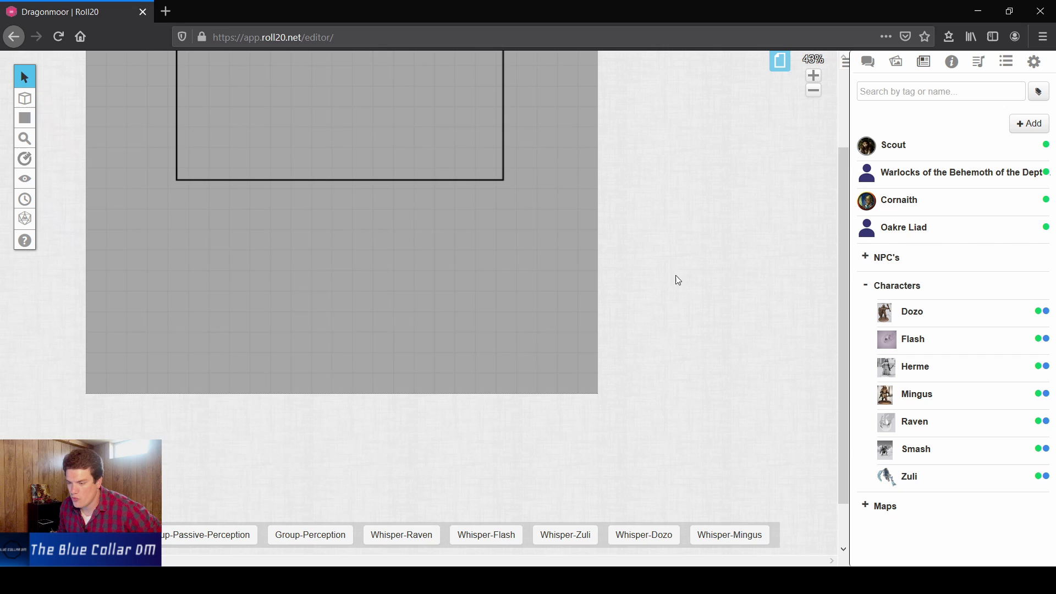
left_click_drag(843, 338, 853, 253)
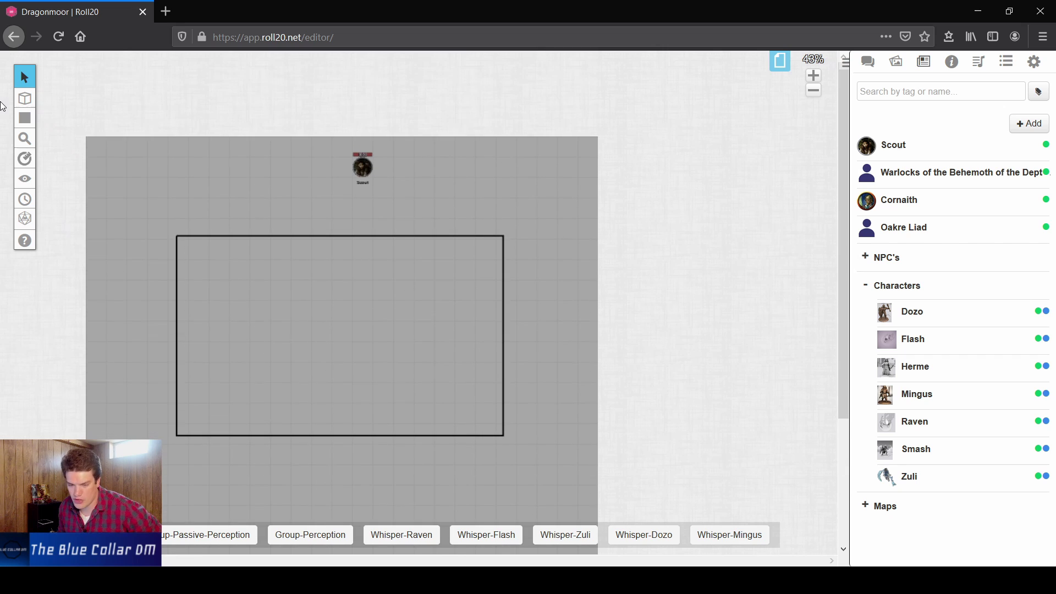
mouse_move(31, 127)
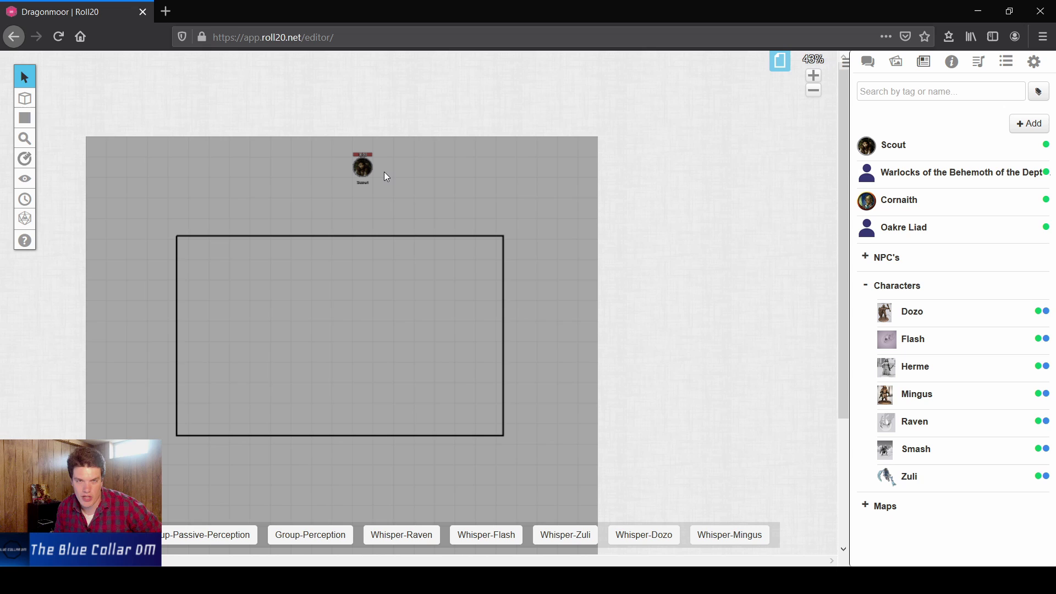
left_click(363, 168)
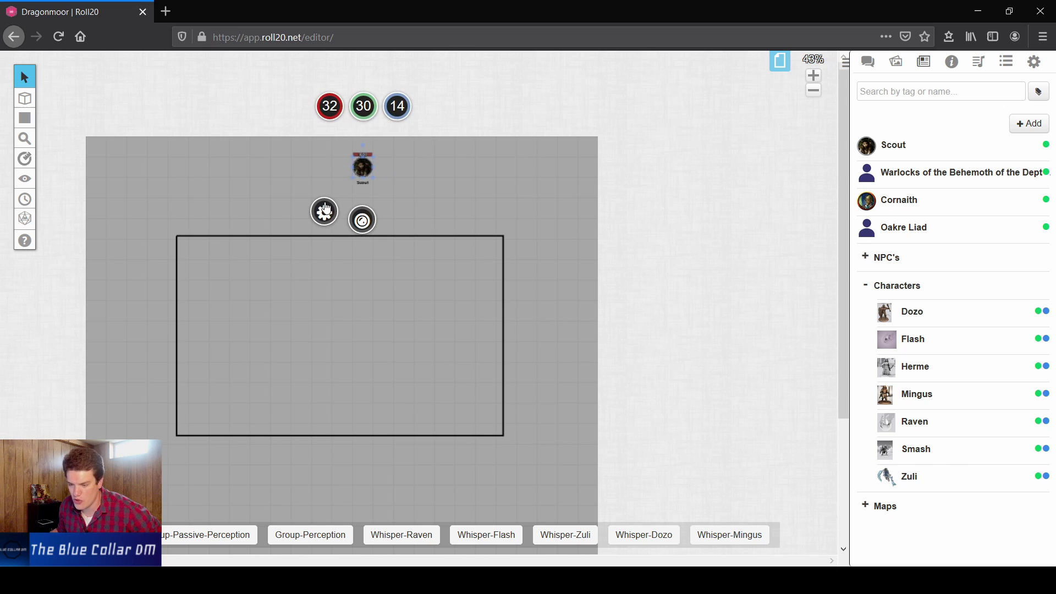
left_click(325, 210)
left_click(470, 132)
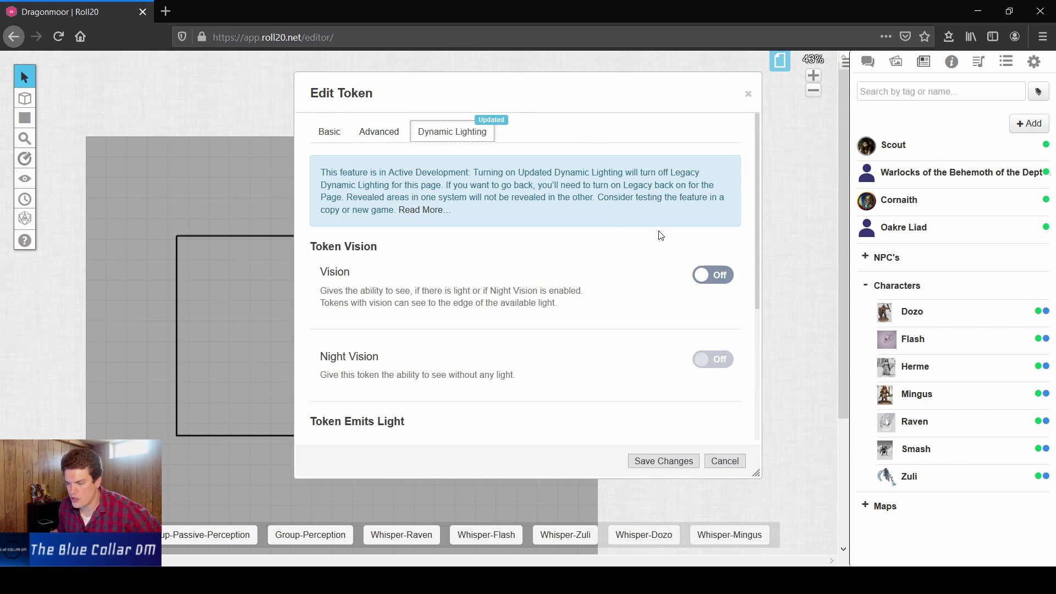
scroll(677, 256, "down", 2)
left_click(722, 161)
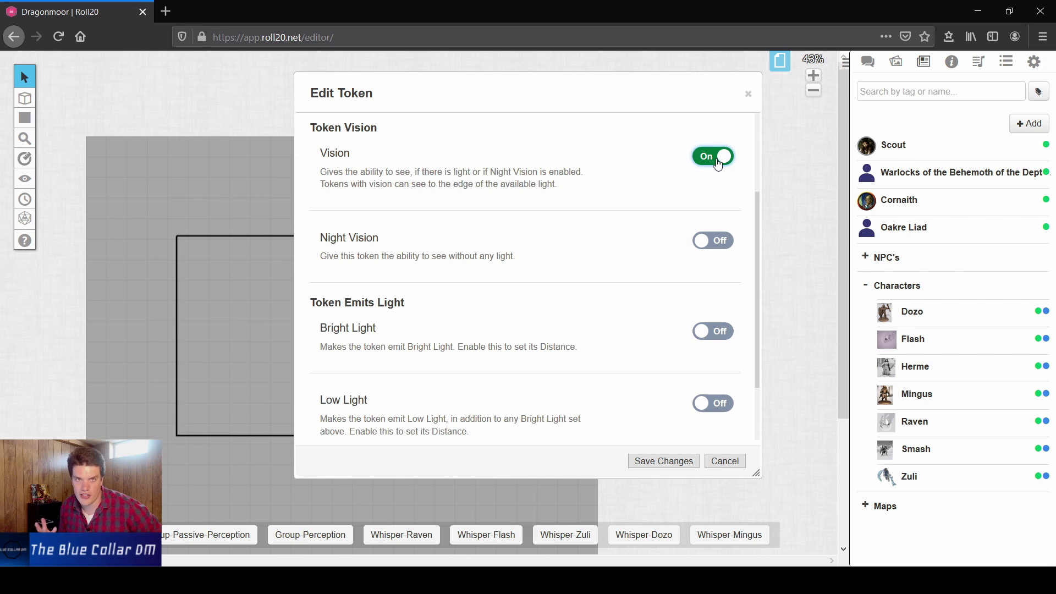
Step: Turn on Bright Light at 10 ft and Low Light at 20 ft
scroll(563, 120, "down", 2)
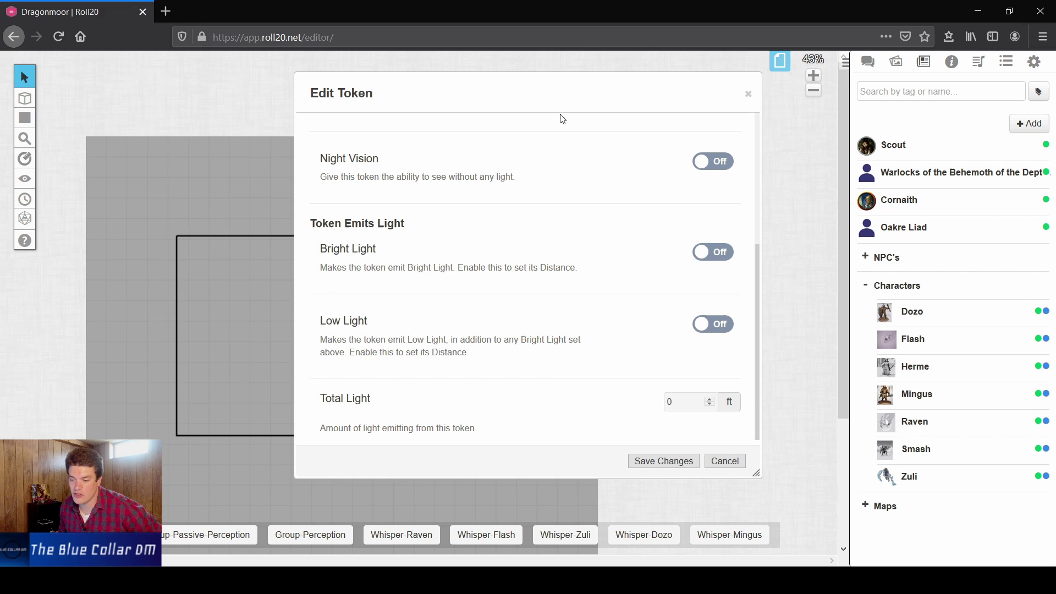
left_click(729, 254)
left_click(711, 341)
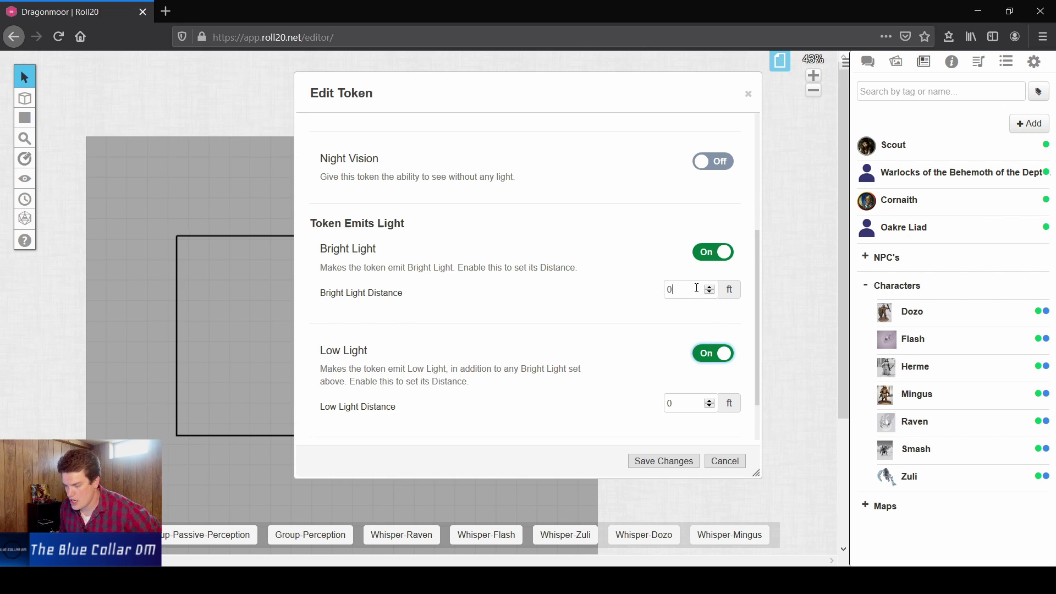
left_click_drag(696, 289, 651, 287)
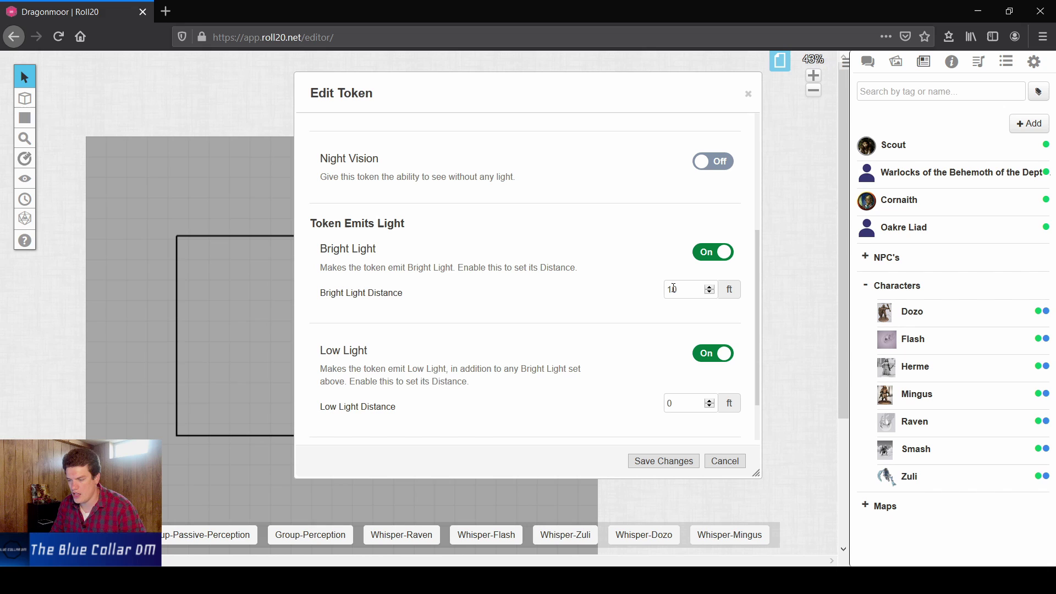
key("Tab")
key("Tab")
type("20")
key("Tab")
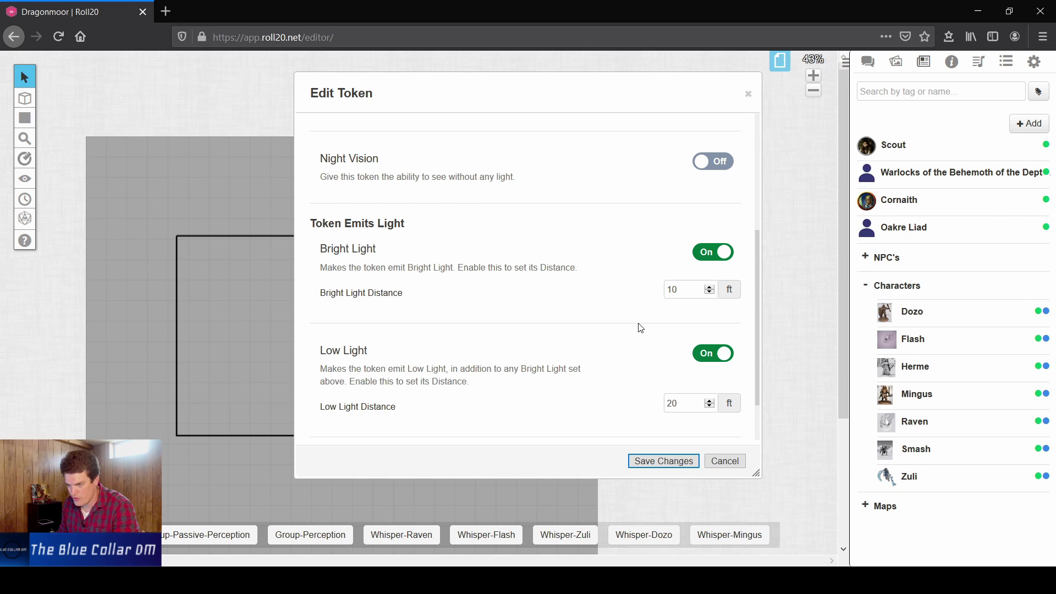
Step: Save the Scout's lighting settings, then move the token down a square and toward the rectangle
left_click(662, 460)
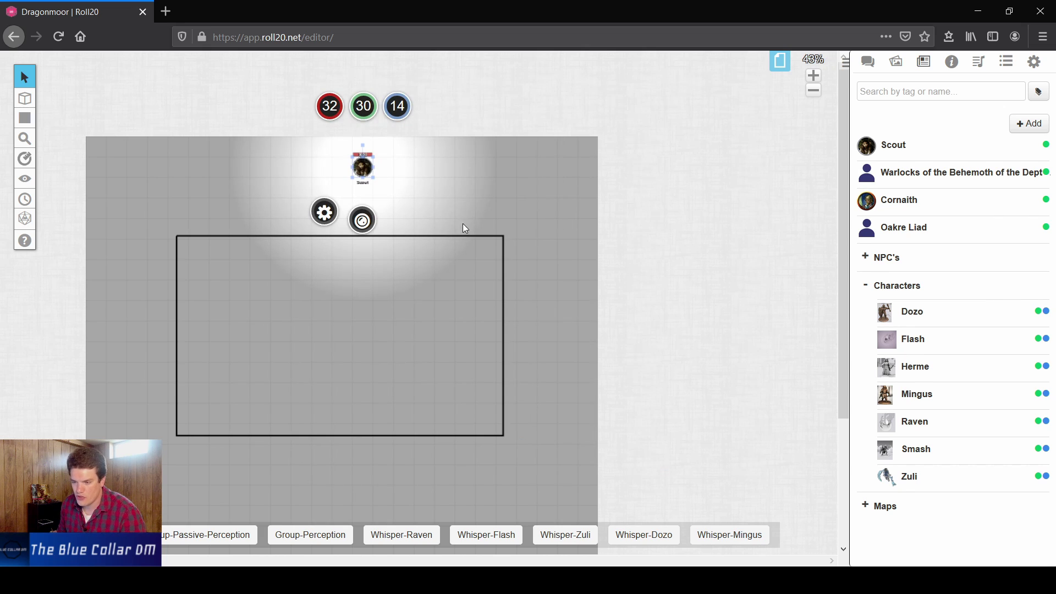
left_click(366, 183)
left_click_drag(366, 183, 352, 215)
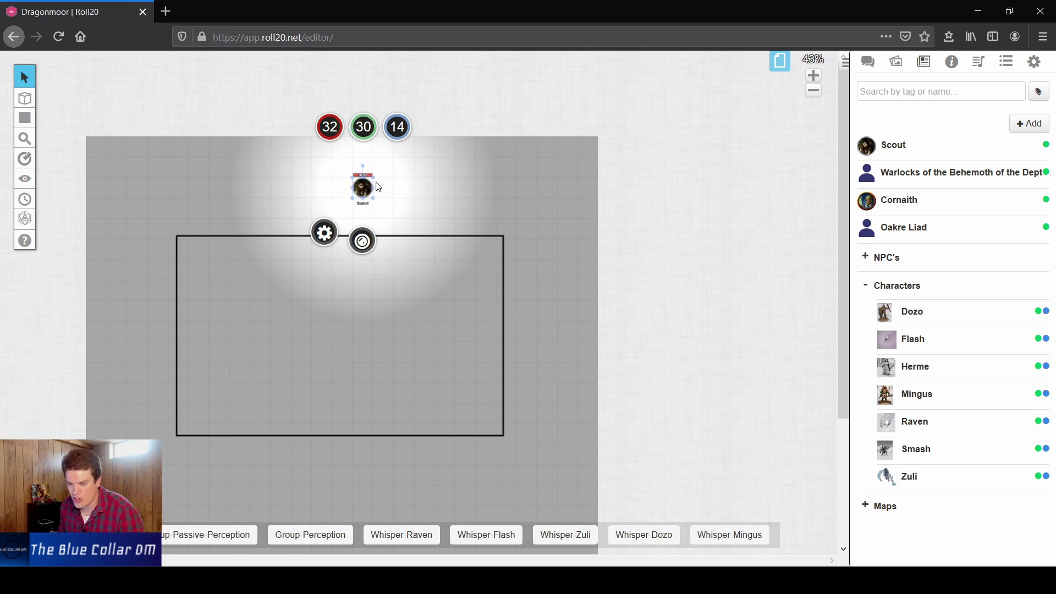
left_click_drag(379, 187, 344, 290)
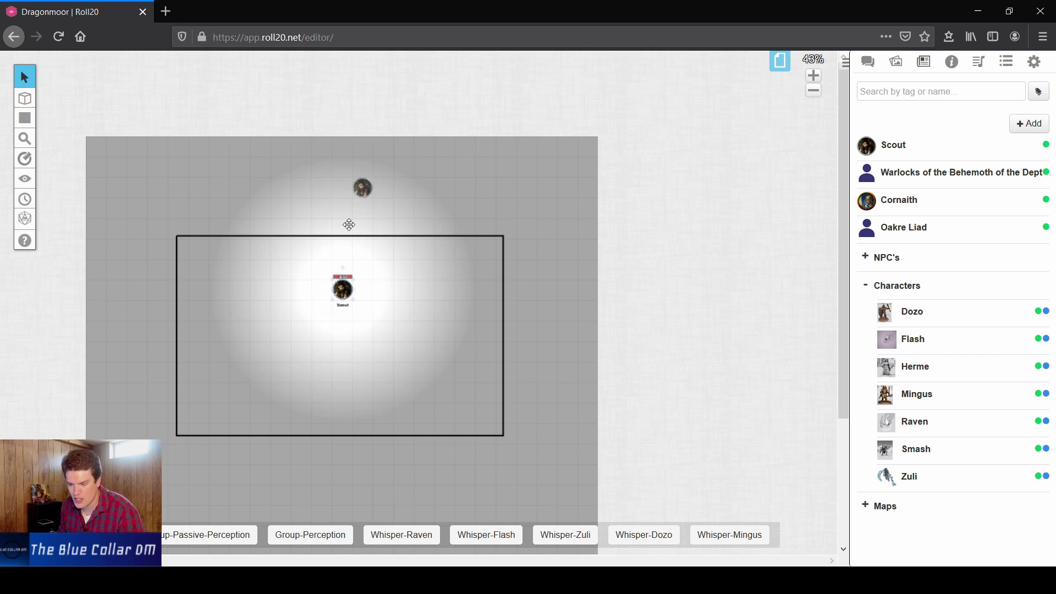
mouse_move(22, 103)
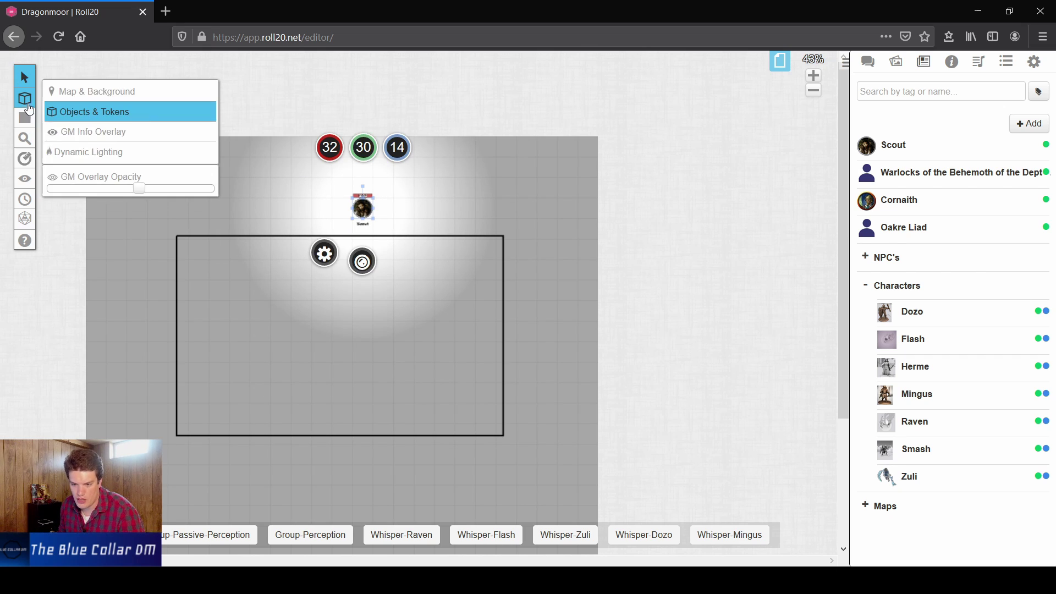
Step: On the Dynamic Lighting layer, draw a rectangle wall tracing the box's outline
left_click(92, 152)
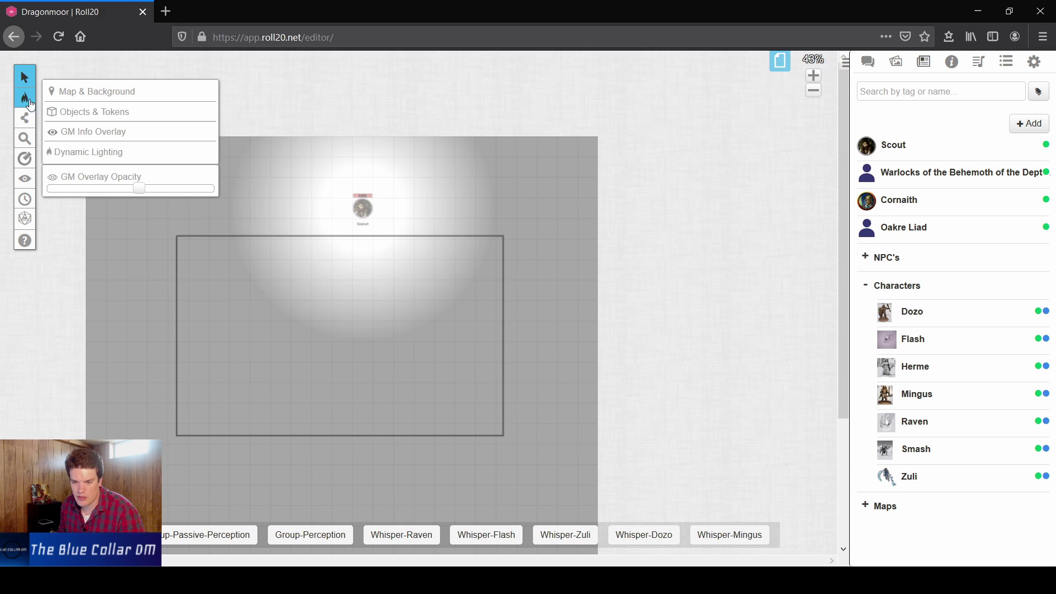
mouse_move(28, 125)
left_click(72, 113)
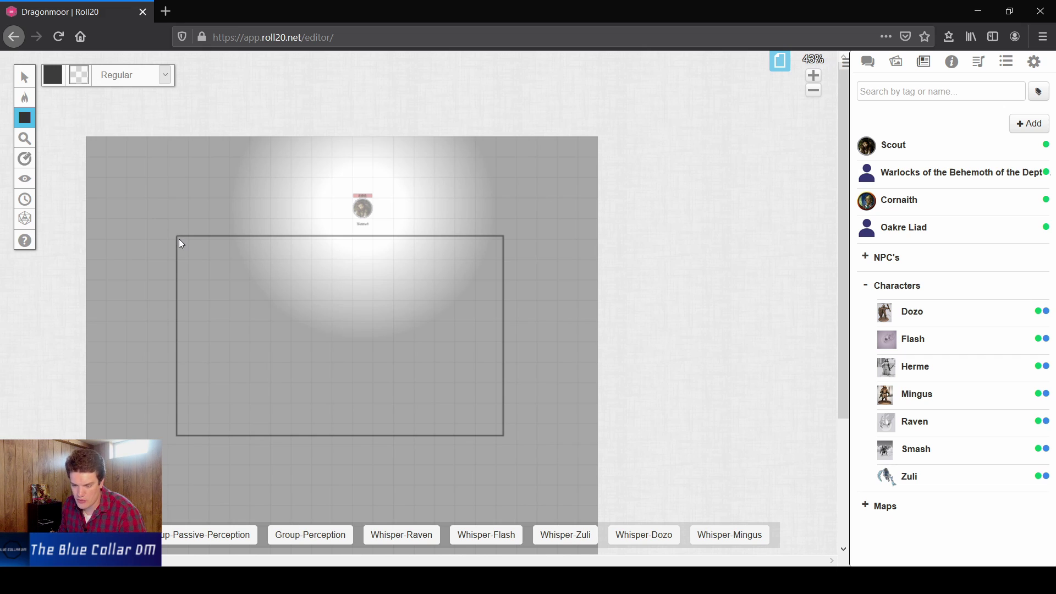
mouse_move(179, 239)
left_mouse_down()
mouse_move(471, 401)
mouse_move(500, 434)
left_mouse_up()
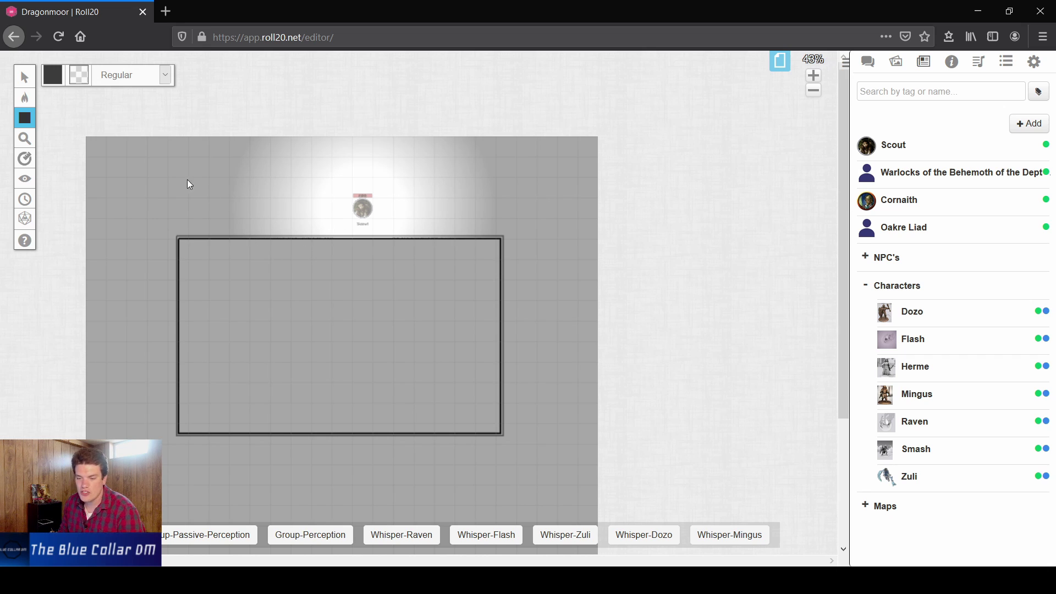
Step: On the Objects & Tokens layer, shift Scout left above the box, then drop it inside the walls
mouse_move(24, 97)
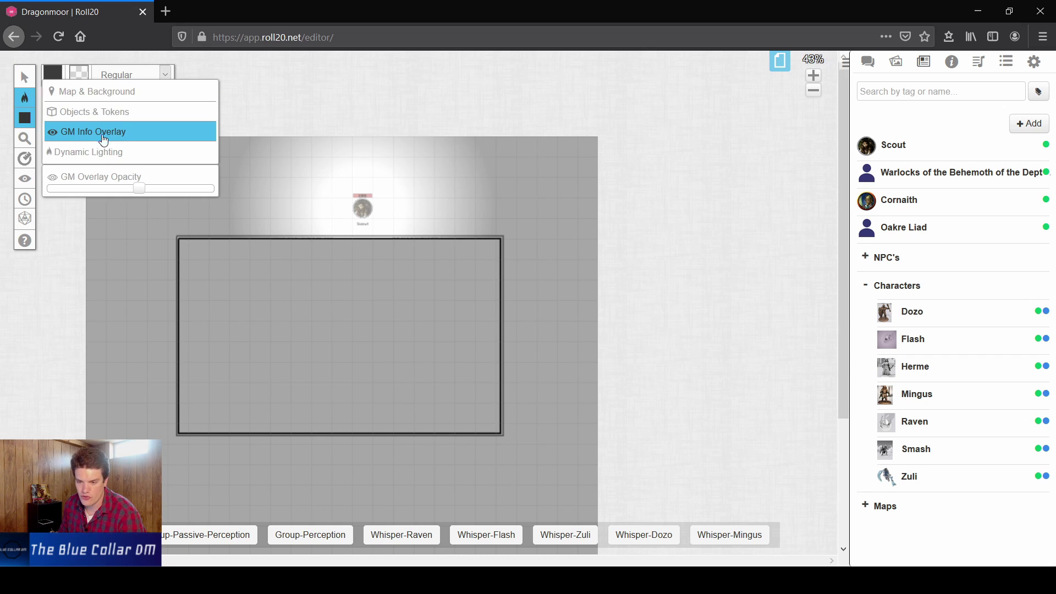
left_click(100, 112)
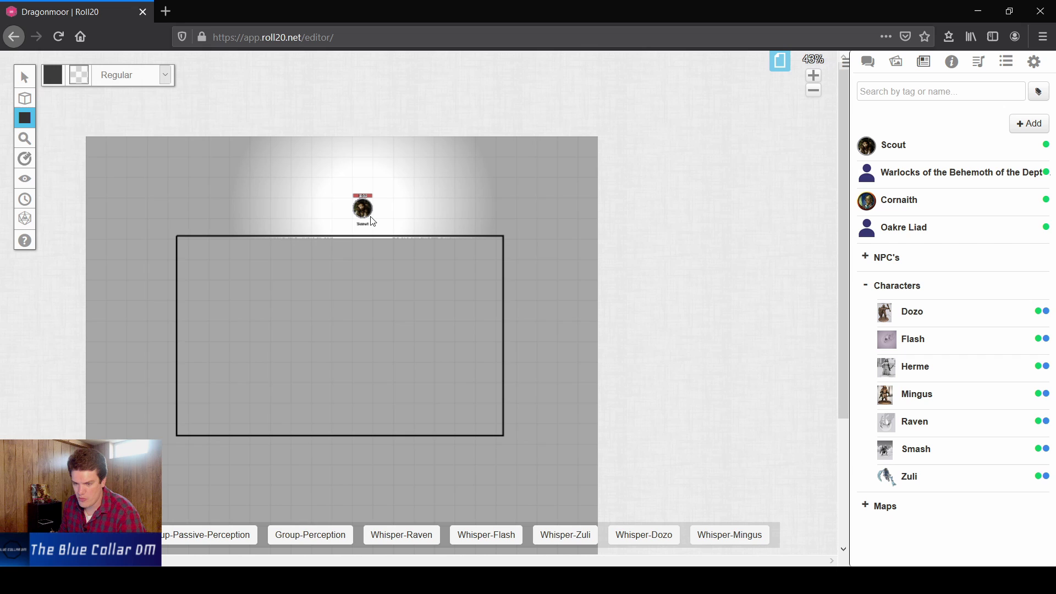
left_click(24, 77)
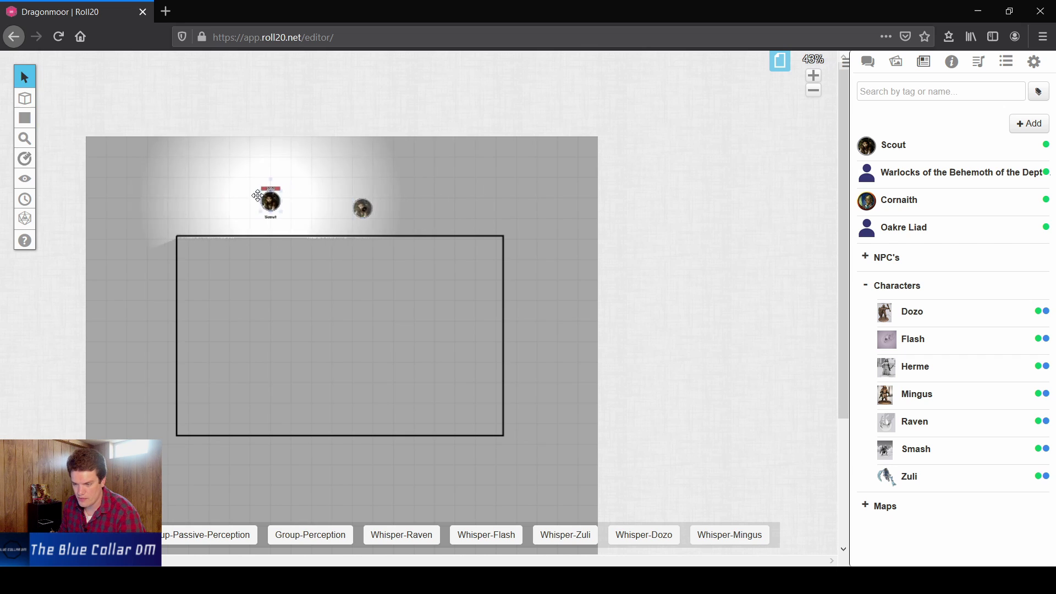
left_click_drag(364, 209, 242, 190)
left_click(381, 208)
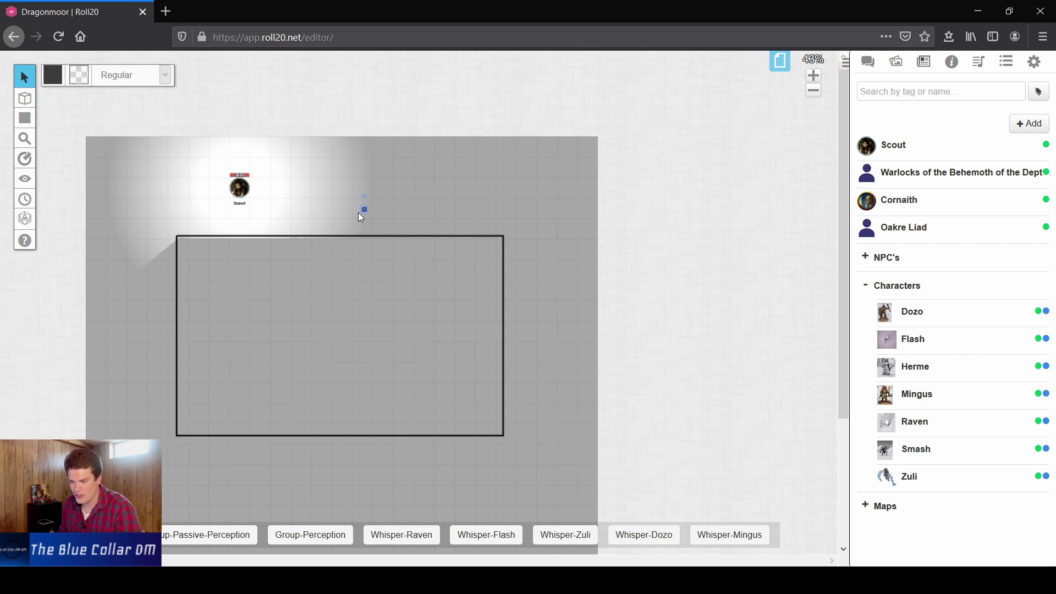
left_click(240, 186)
mouse_move(241, 186)
left_mouse_down()
mouse_move(467, 181)
mouse_move(519, 220)
mouse_move(542, 303)
mouse_move(515, 465)
mouse_move(216, 484)
mouse_move(132, 457)
mouse_move(138, 229)
mouse_move(338, 187)
mouse_move(456, 183)
mouse_move(432, 309)
mouse_move(321, 329)
mouse_move(356, 262)
mouse_move(210, 245)
mouse_move(206, 306)
mouse_move(346, 307)
mouse_move(393, 357)
mouse_move(363, 347)
left_mouse_up()
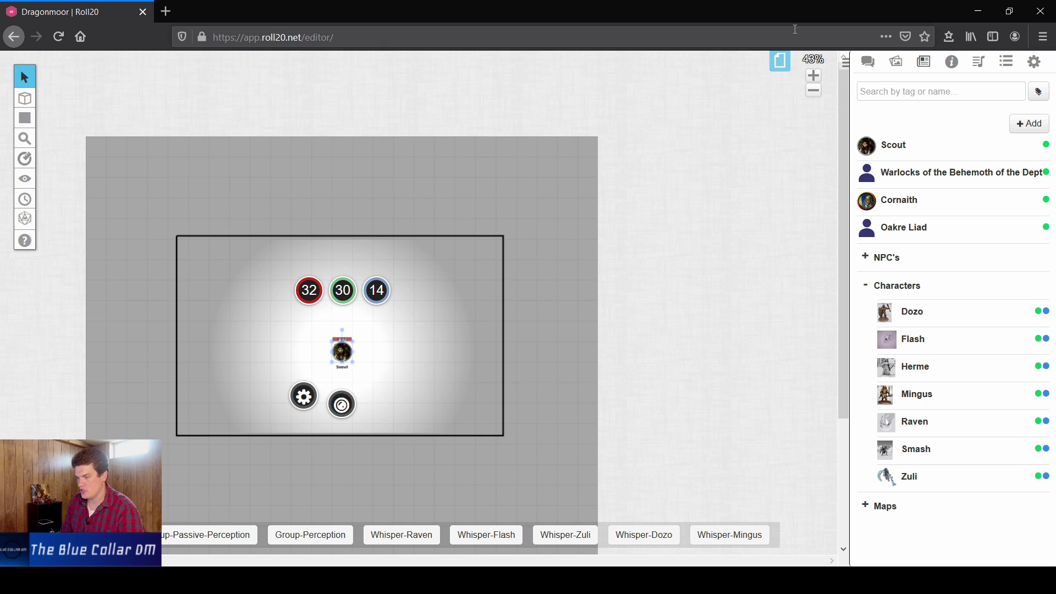
Step: Load the dungeon map page and move Scout through the corridor into the rubble-filled room
left_click(780, 60)
left_click(826, 79)
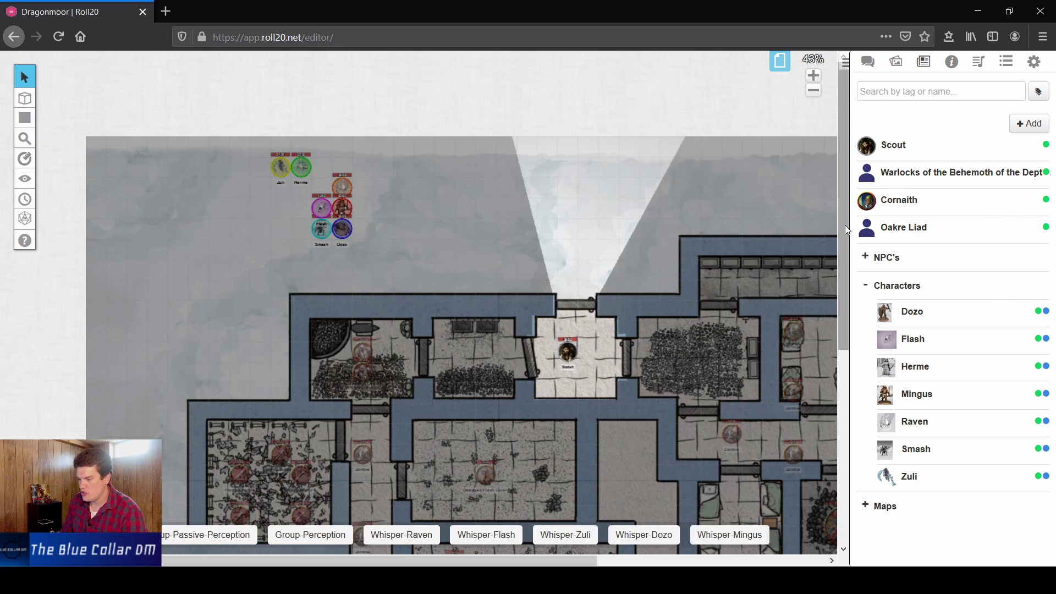
left_click_drag(844, 225, 839, 269)
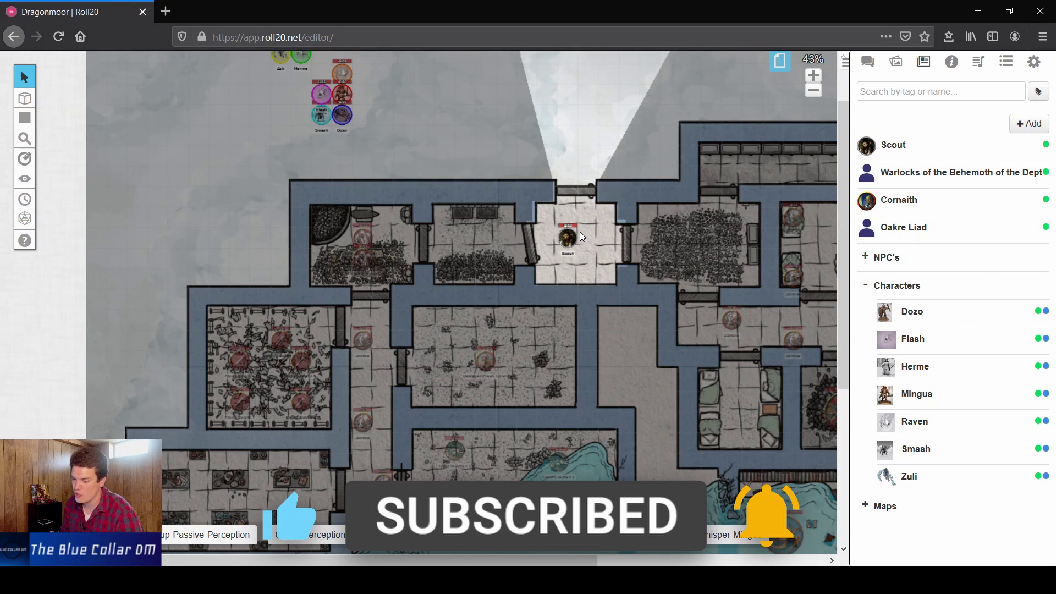
left_click_drag(564, 245, 373, 305)
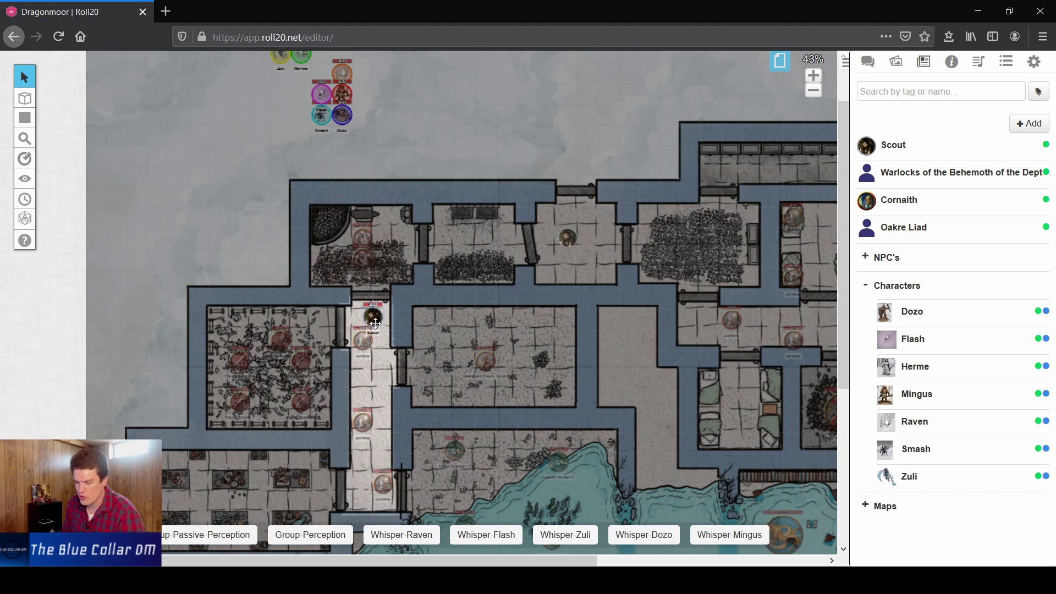
scroll(373, 306, "up", 5)
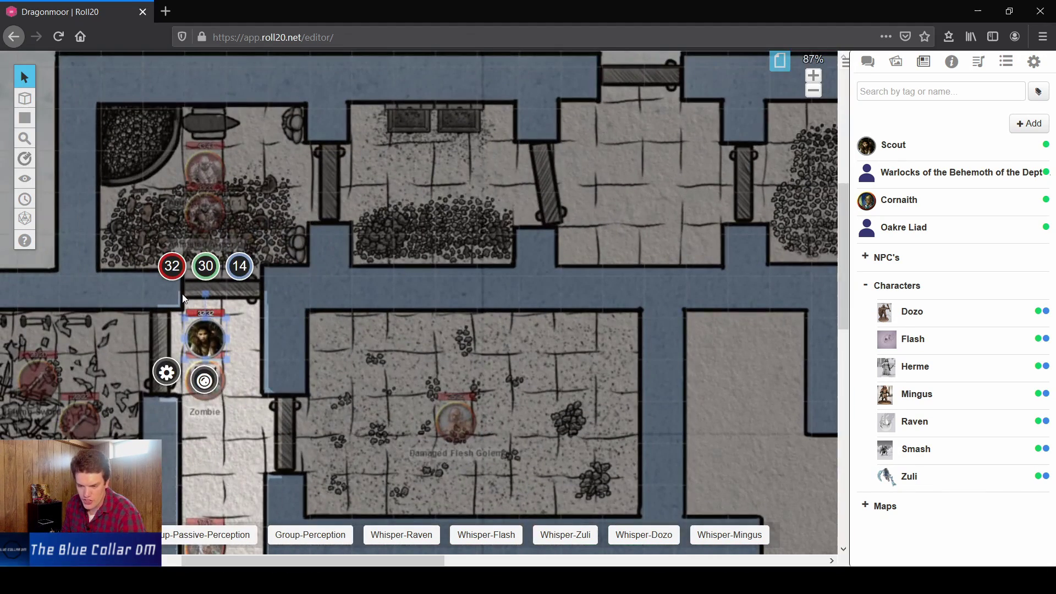
scroll(215, 286, "down", 3)
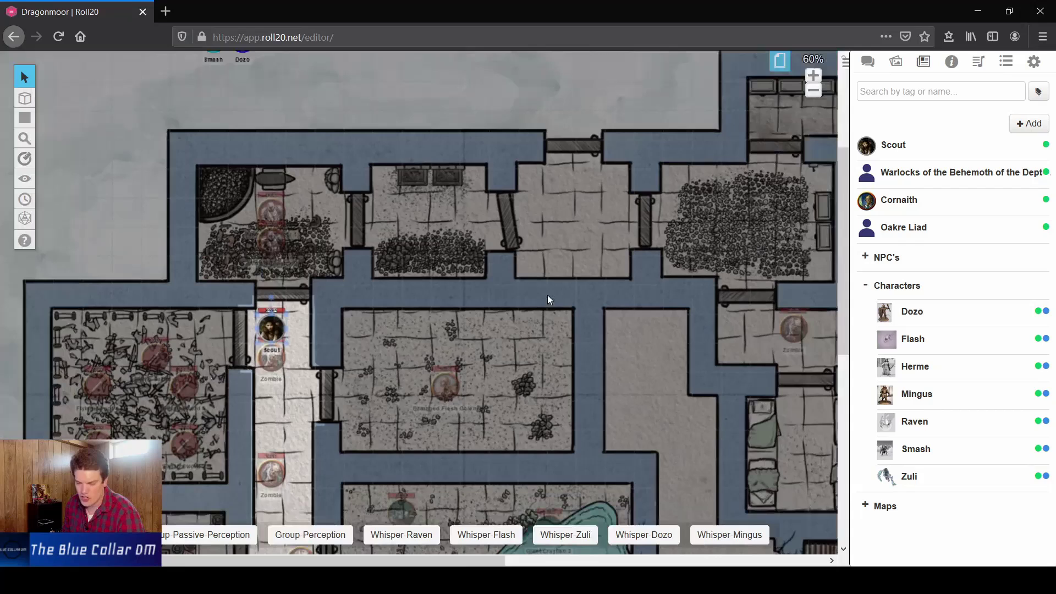
scroll(417, 378, "down", 3)
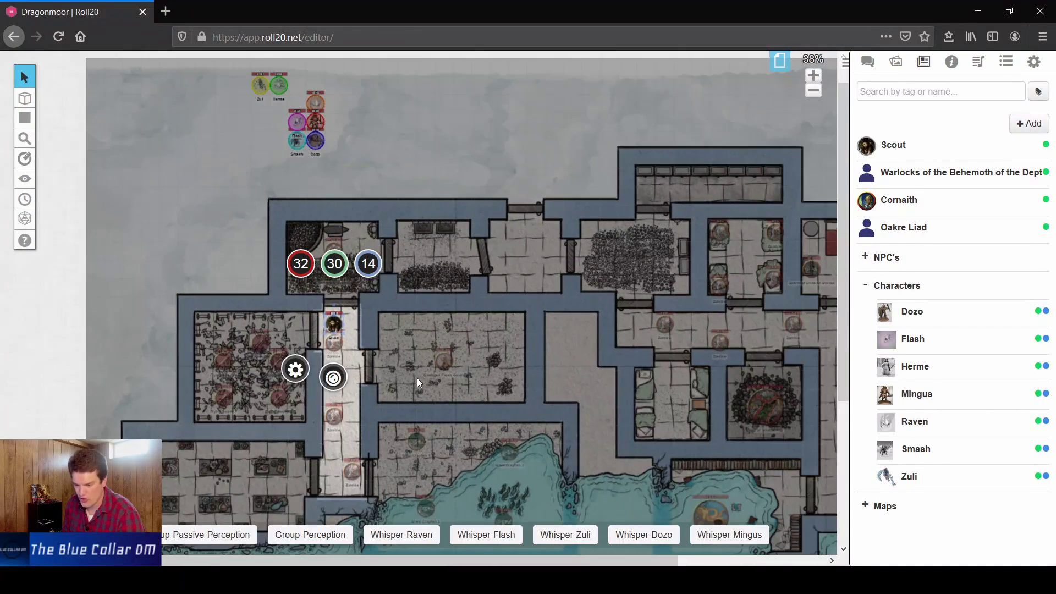
left_click_drag(332, 326, 628, 251)
Step: On the Dynamic Lighting layer, draw rectangle wall blocks across the doorways beside the rubble room
mouse_move(24, 99)
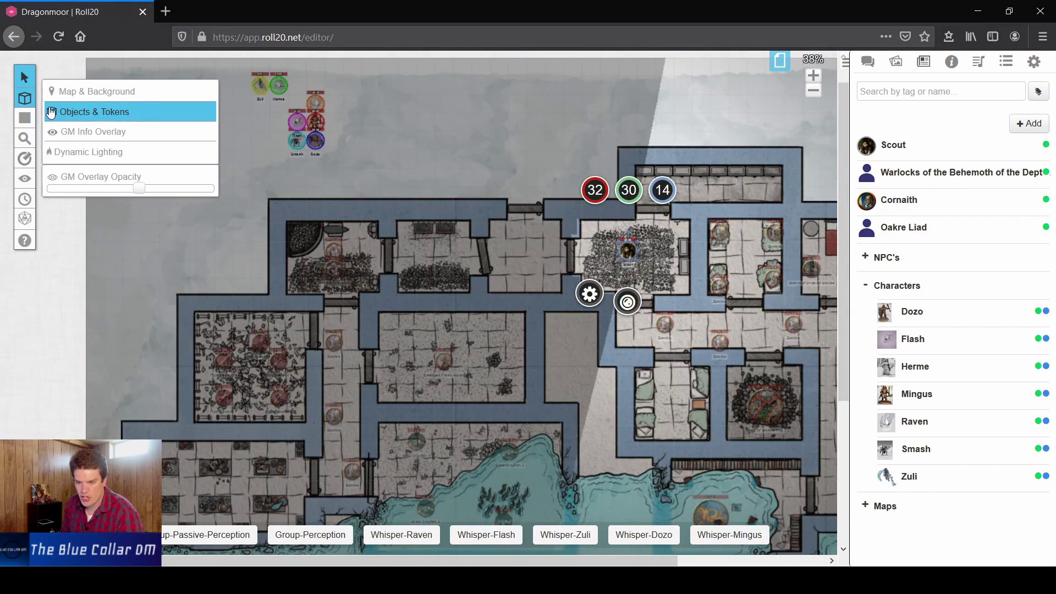
left_click(67, 151)
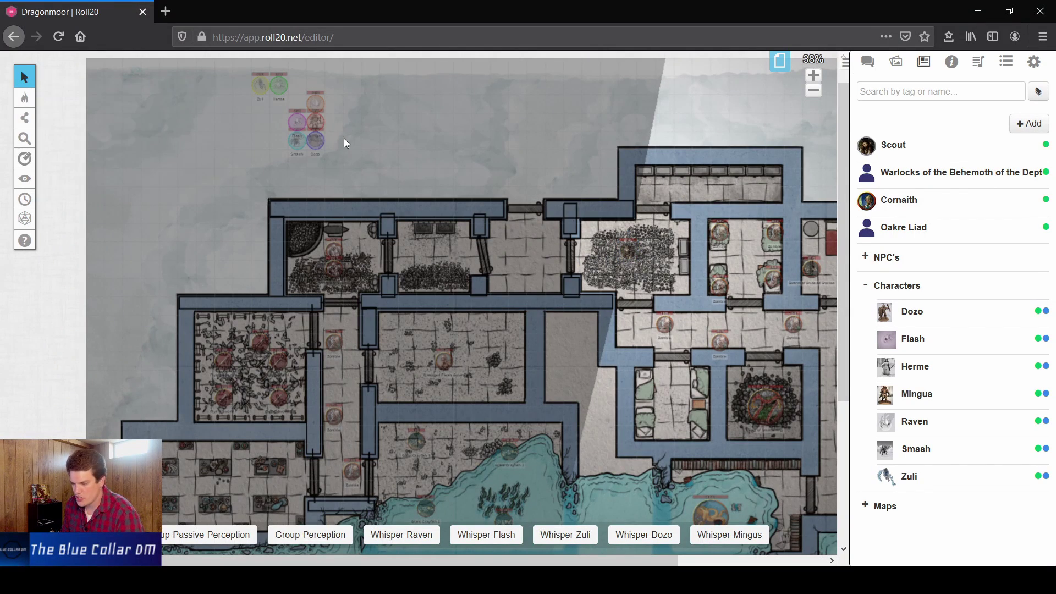
mouse_move(24, 118)
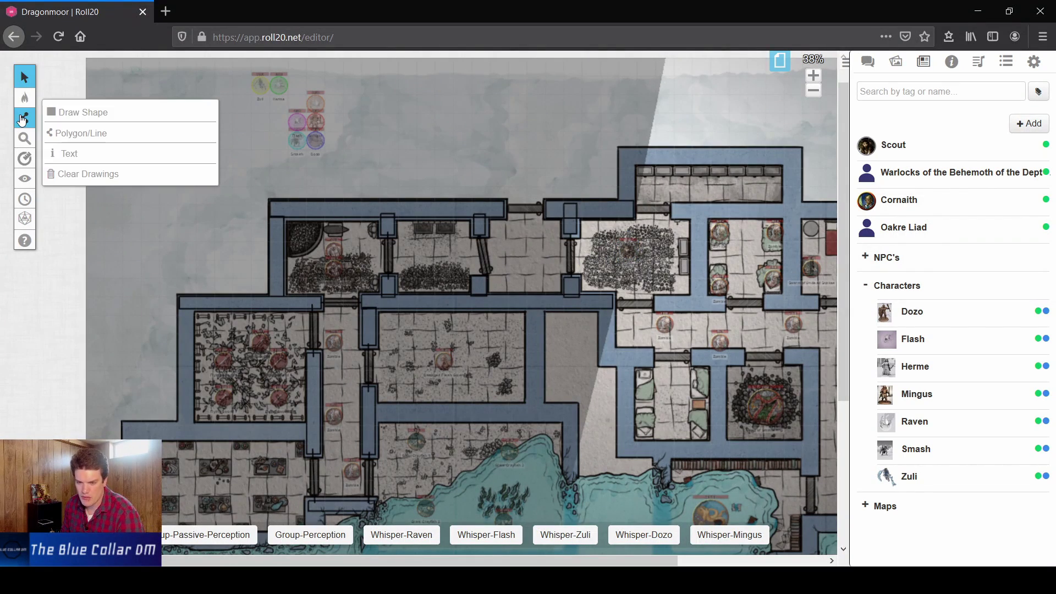
left_click(74, 113)
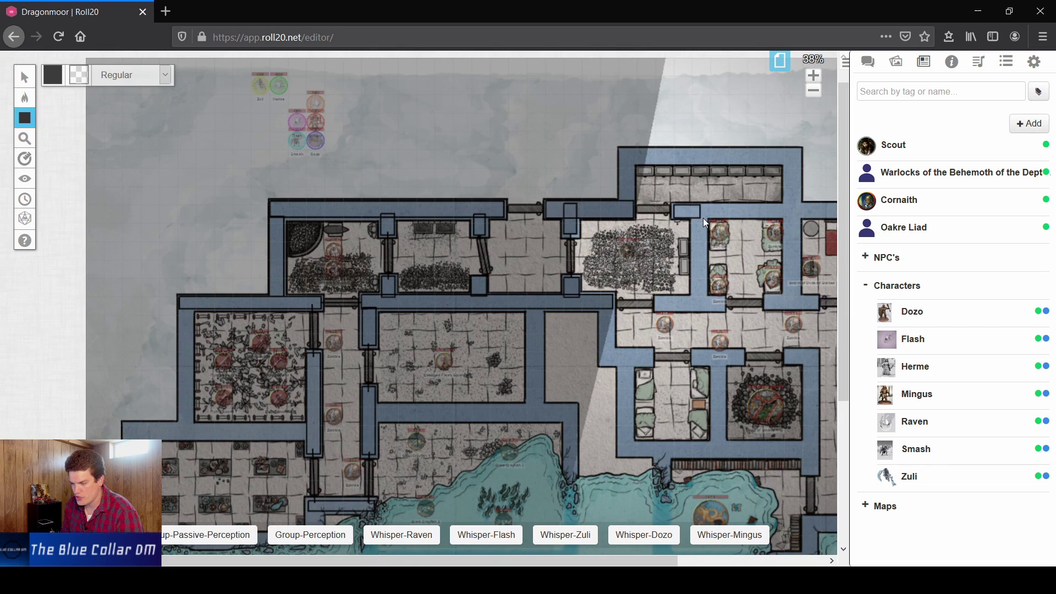
left_click_drag(716, 216, 718, 216)
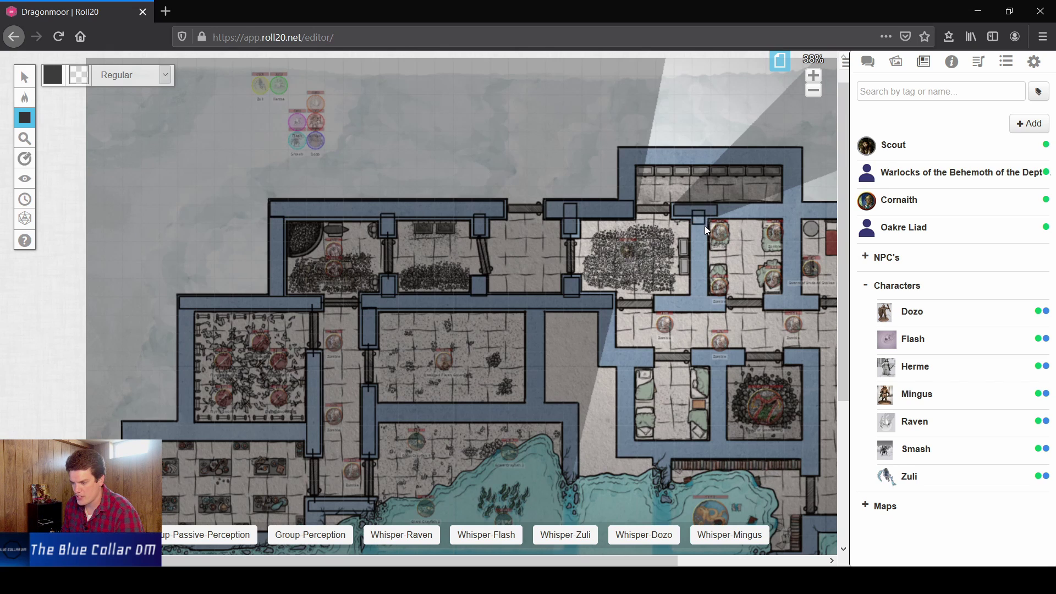
left_click_drag(705, 274, 705, 301)
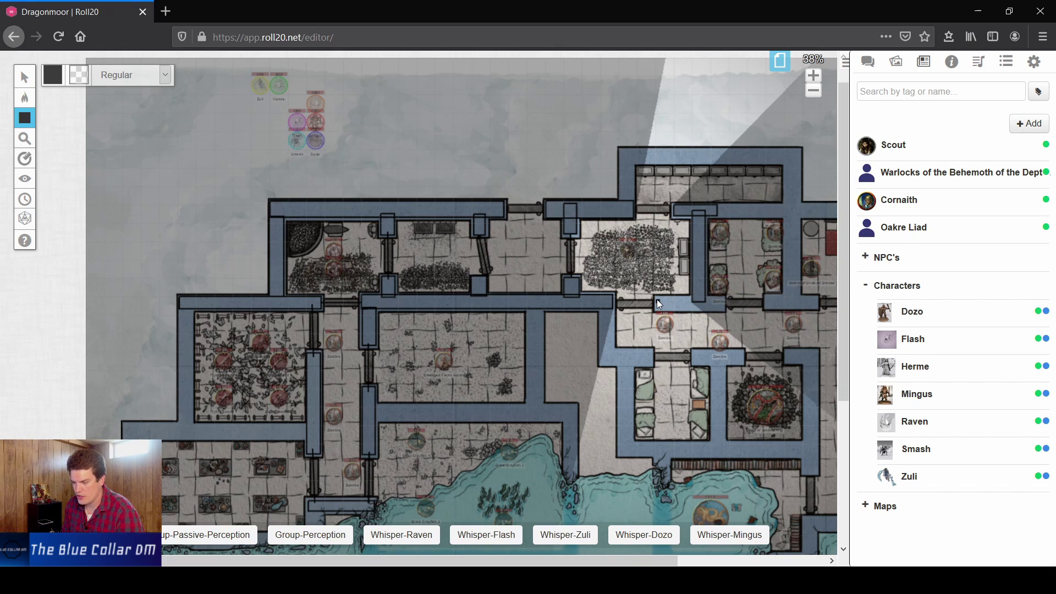
left_click_drag(694, 310, 722, 308)
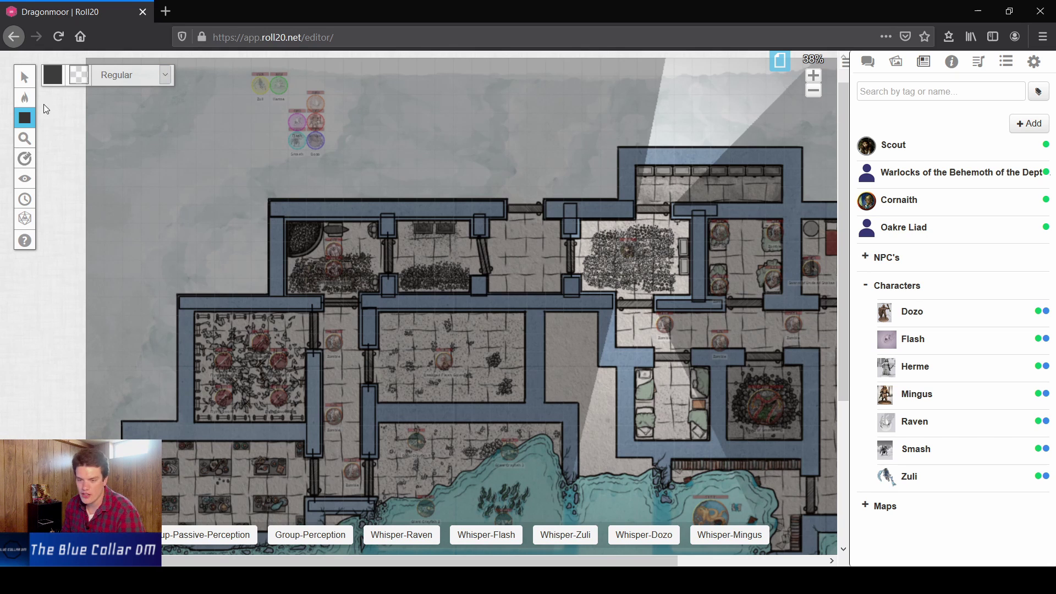
Step: Draw a polygon door line across the doorway south of the rubble room
mouse_move(25, 117)
left_click(75, 137)
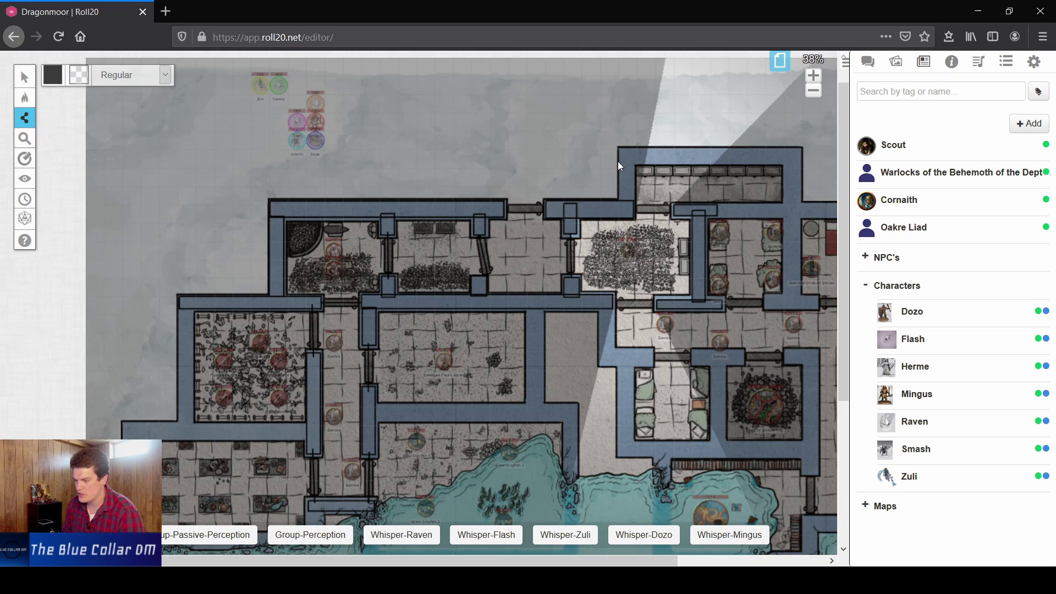
scroll(651, 200, "up", 3)
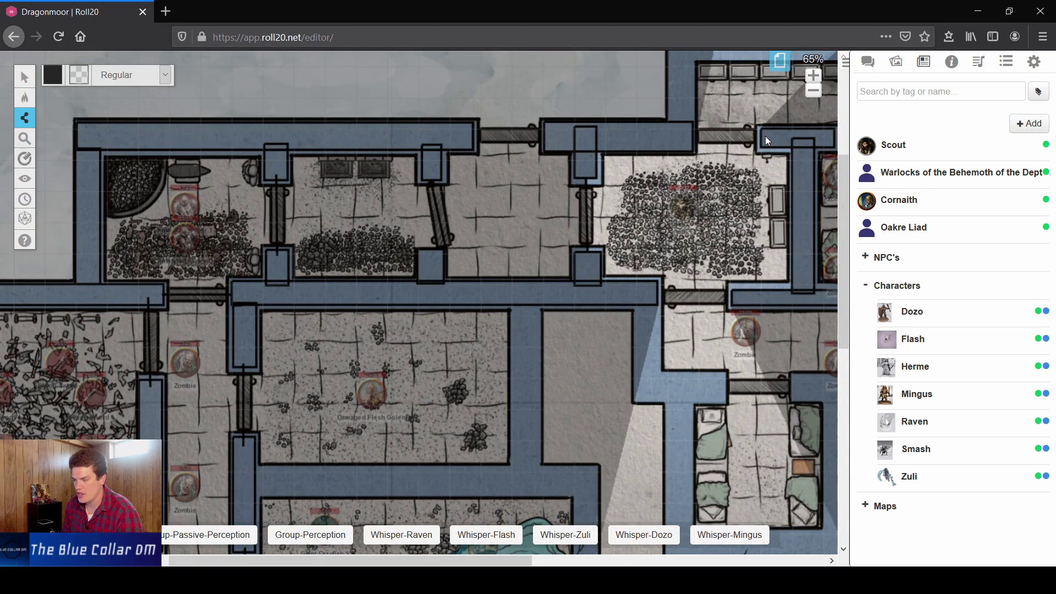
left_click(685, 134)
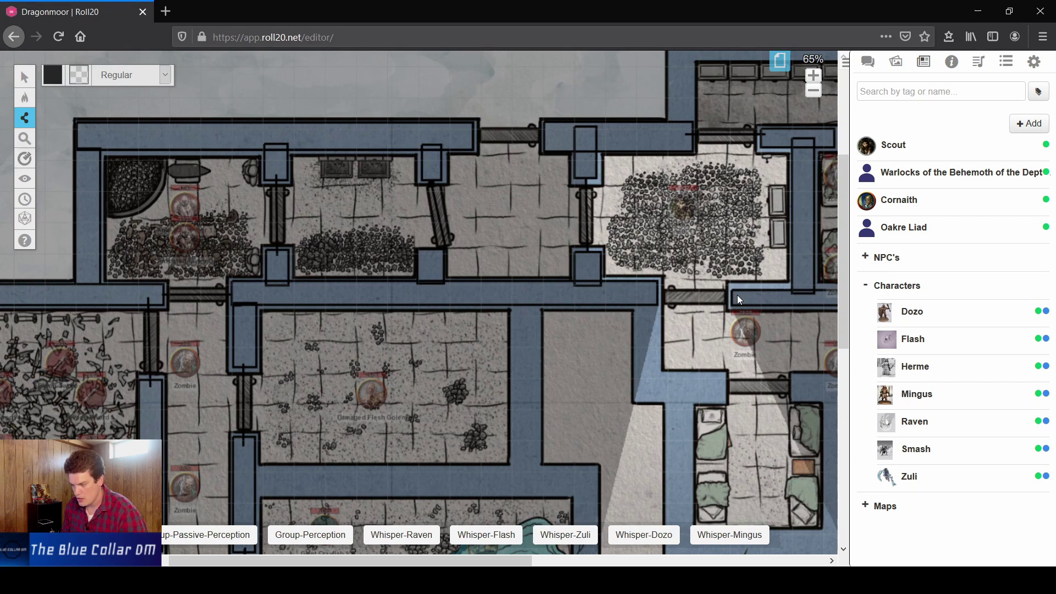
double_click(653, 295)
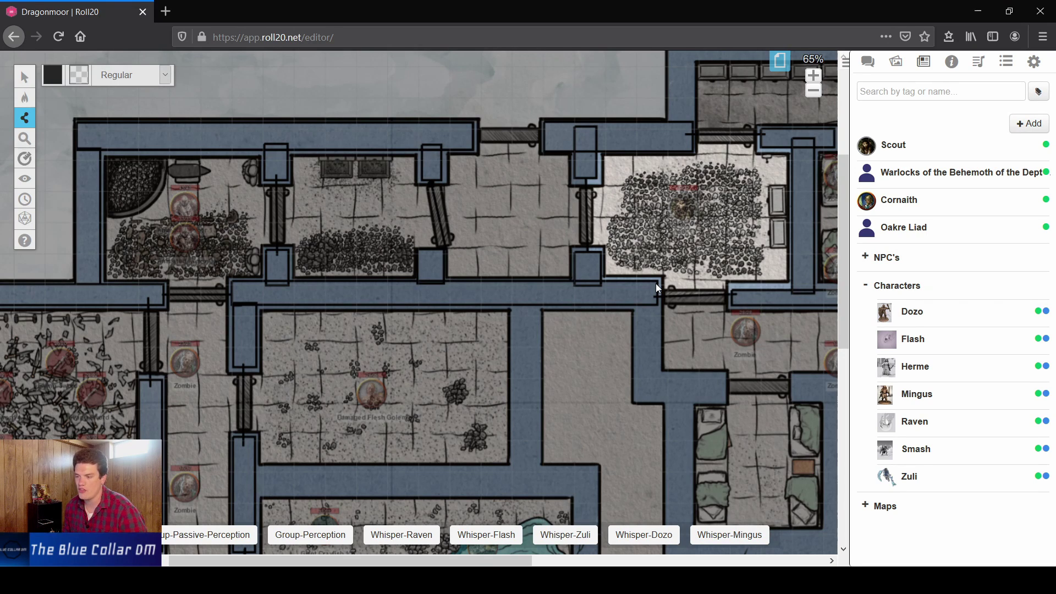
Step: On the tokens layer, walk Scout west into the neighbouring room and back to the rubble room
mouse_move(24, 97)
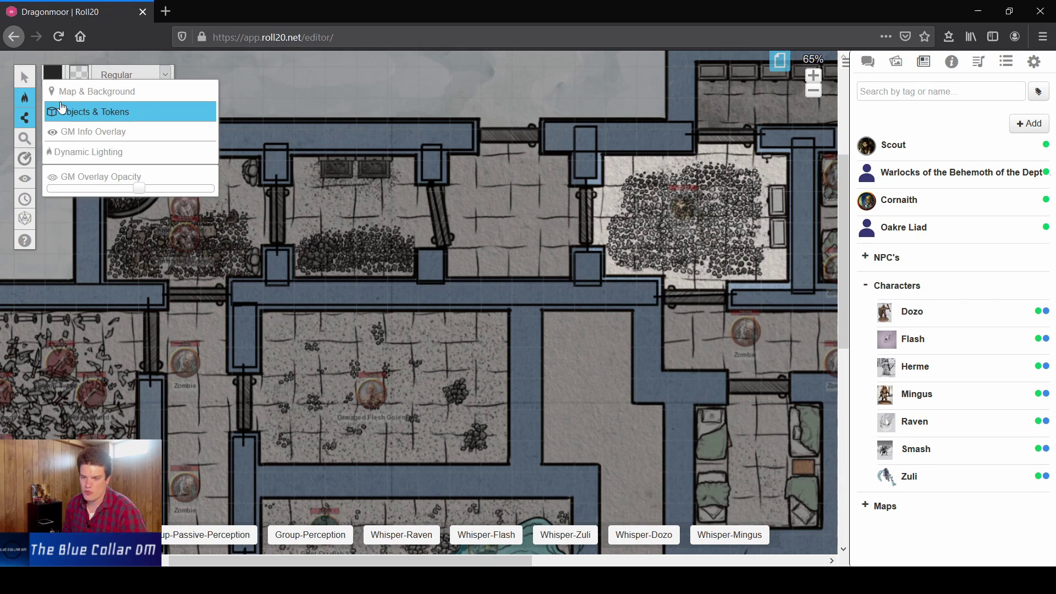
left_click(82, 112)
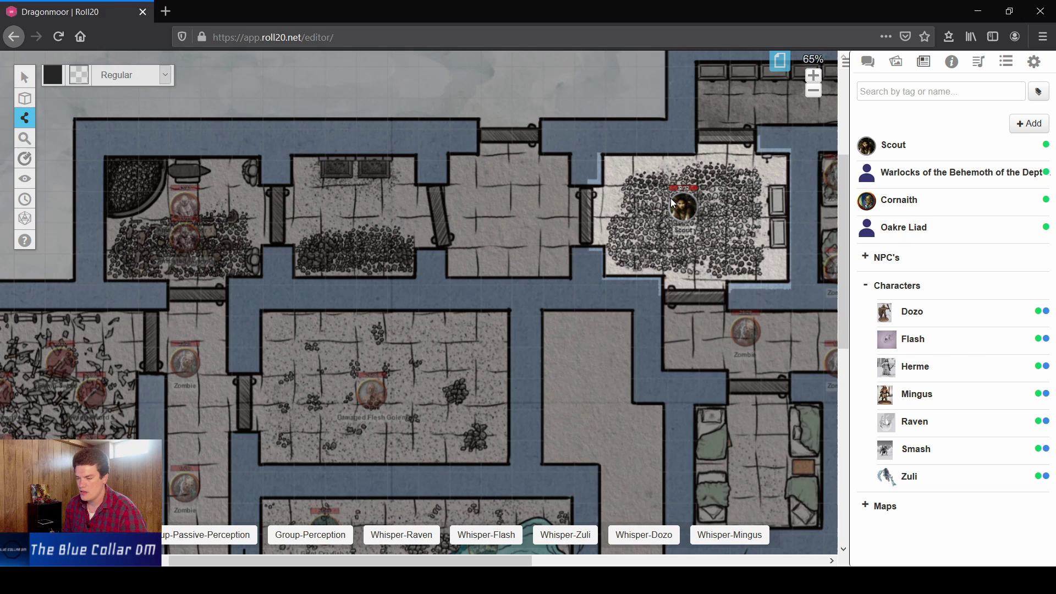
left_click(25, 77)
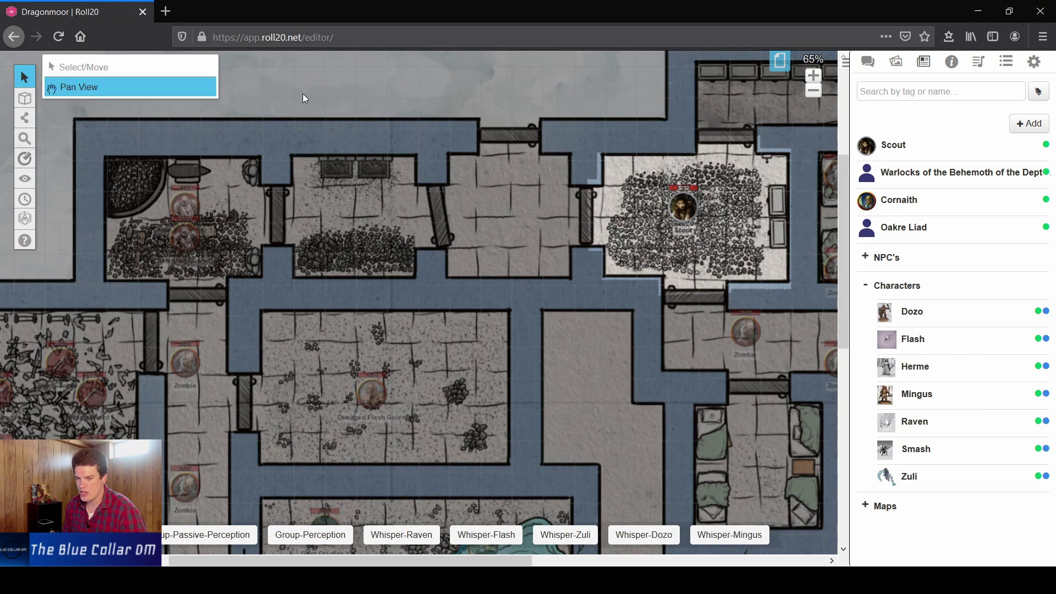
left_click_drag(684, 205, 512, 223)
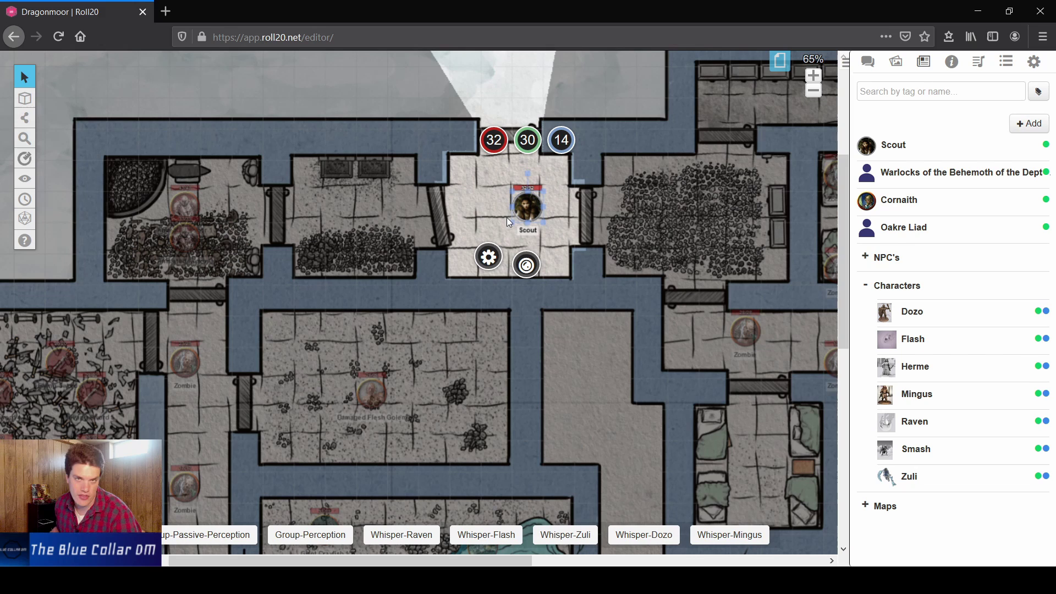
left_click_drag(522, 216, 669, 206)
mouse_move(32, 102)
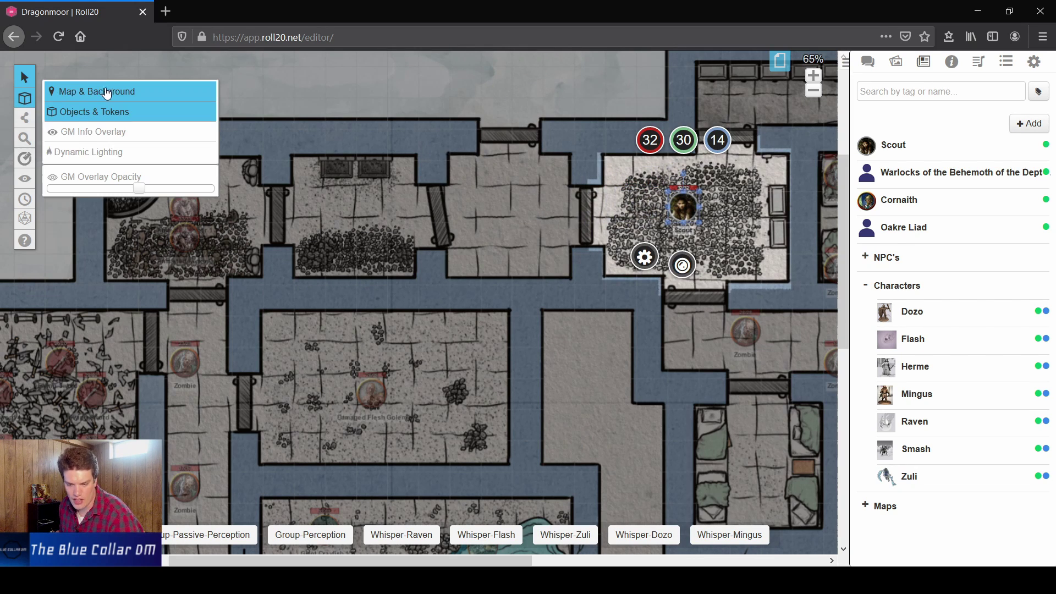
Step: Delete the dynamic-lighting door line on the rubble room's west doorway to open Scout's view
left_click(121, 157)
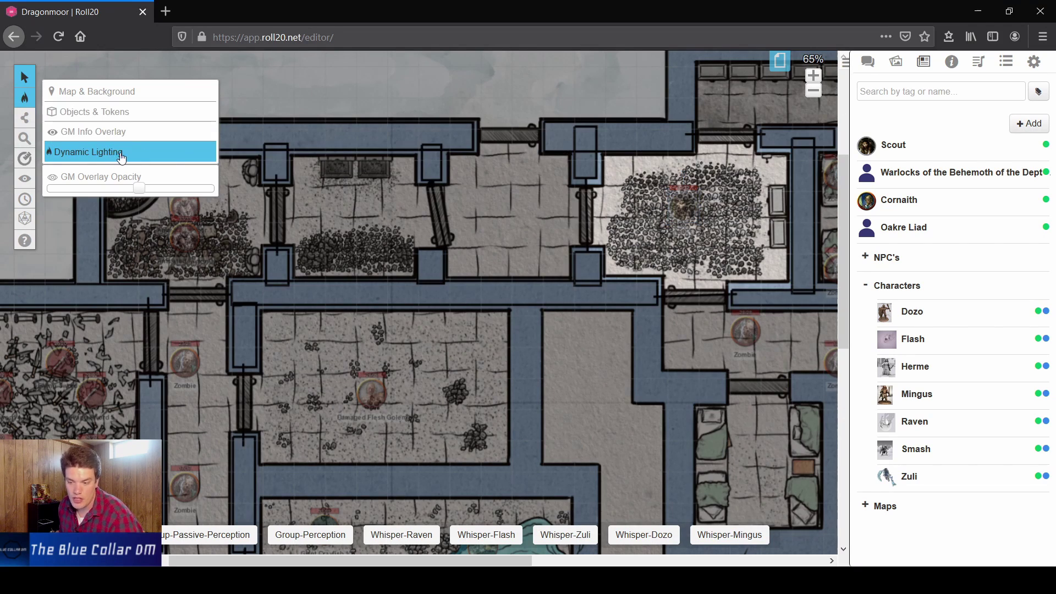
left_click(585, 209)
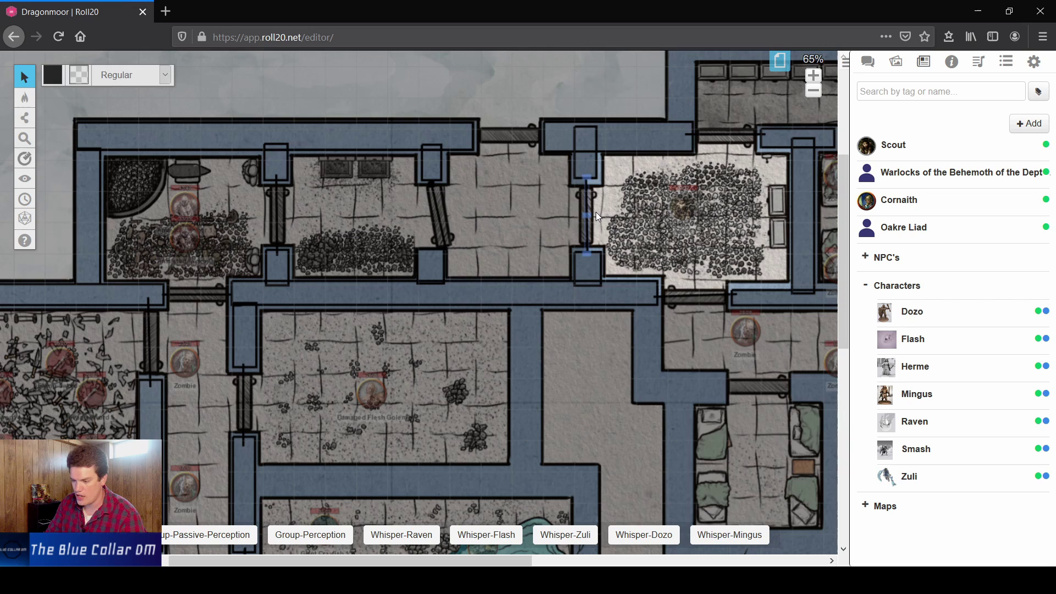
key("Delete")
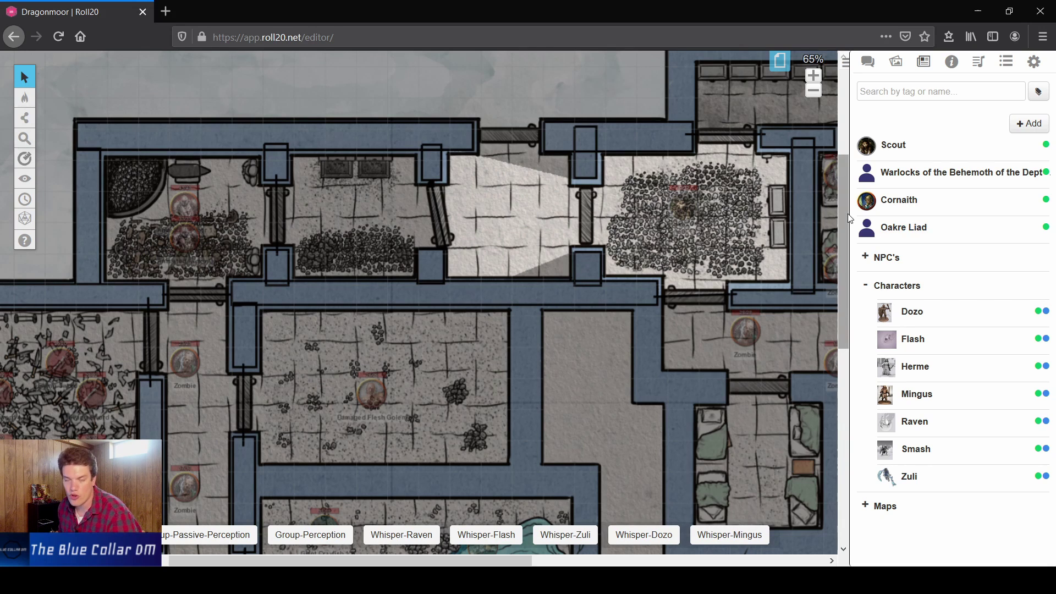